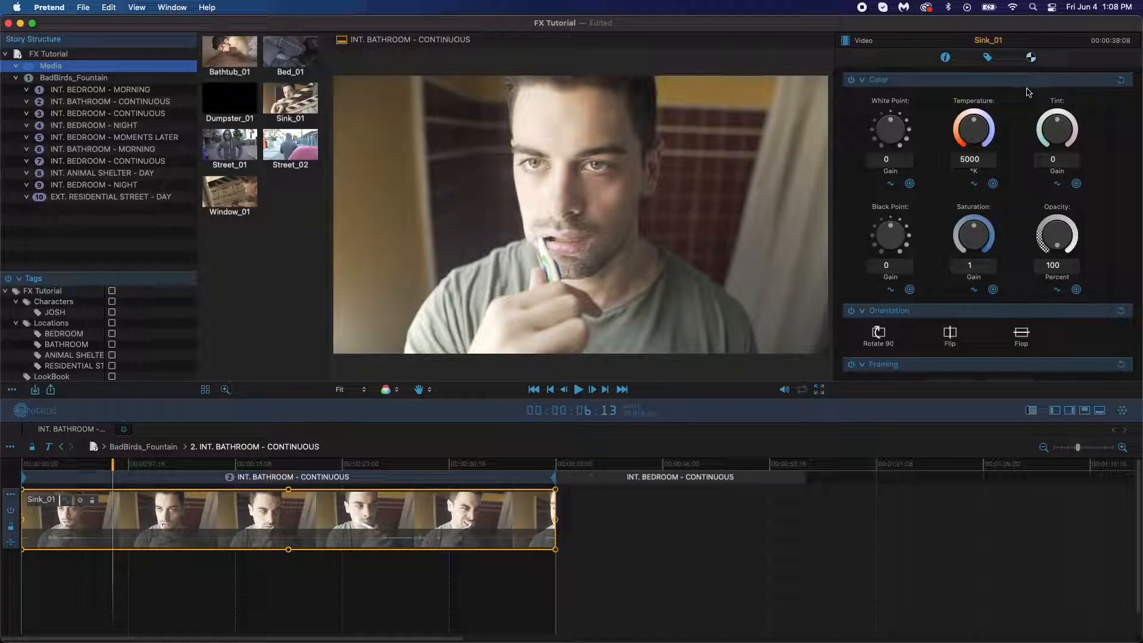
# Look through the Sink_01 clip's Color, Orientation, Framing and Transform controls, collapsing and re-expanding the Color and Orientation groups
pyautogui.scroll(-3, 1019, 318)
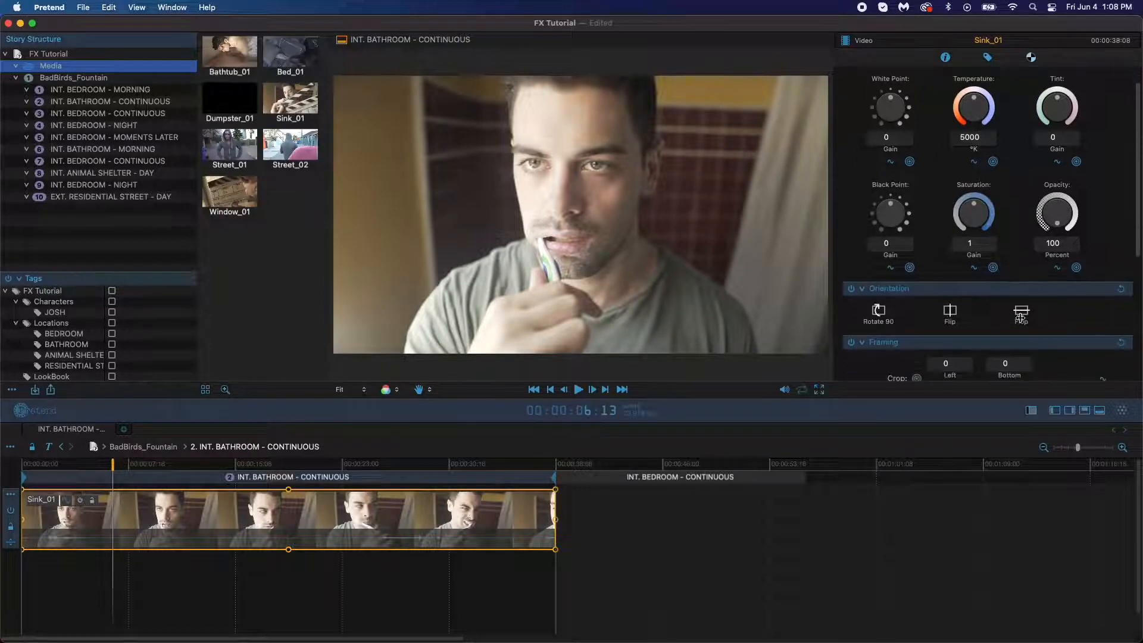
pyautogui.scroll(-8, 1019, 319)
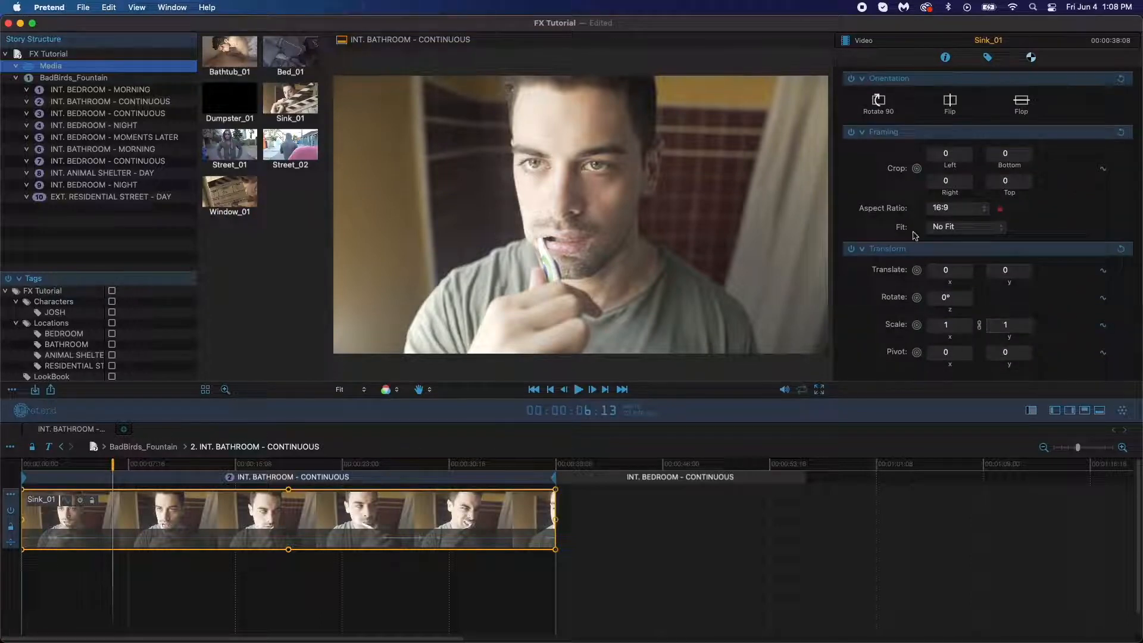
pyautogui.scroll(12, 929, 305)
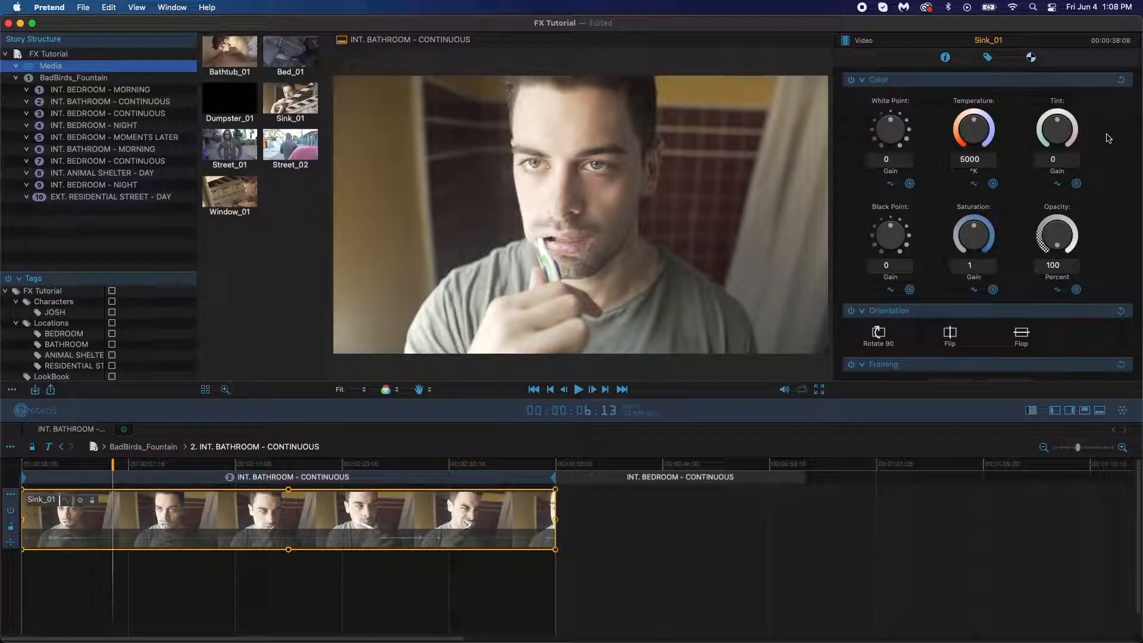
pyautogui.click(863, 83)
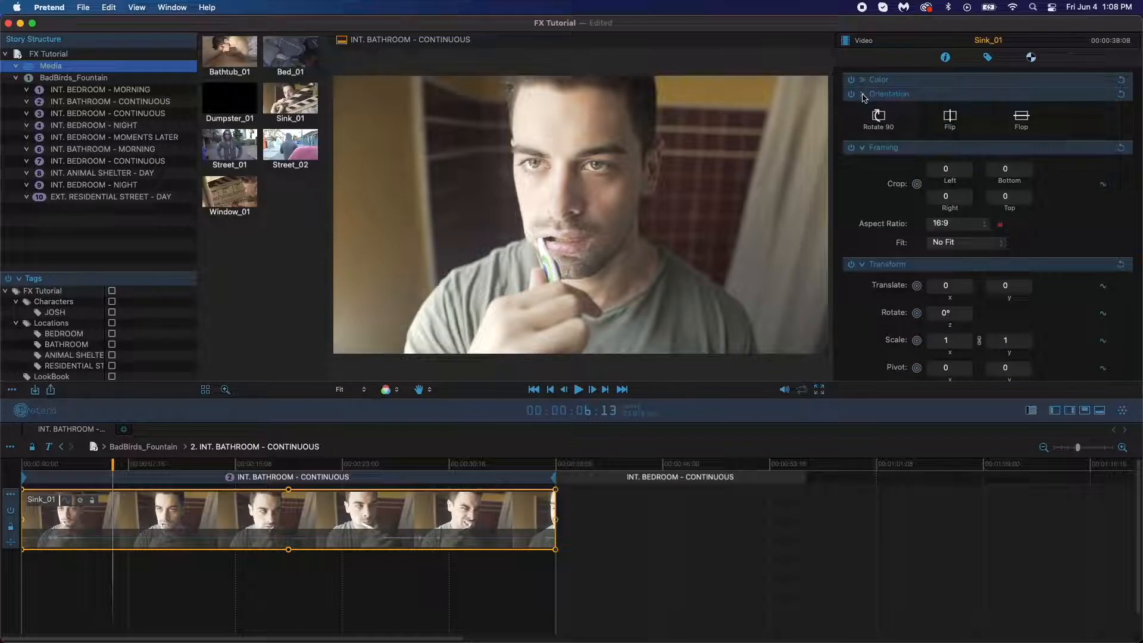
pyautogui.click(863, 95)
pyautogui.click(863, 95)
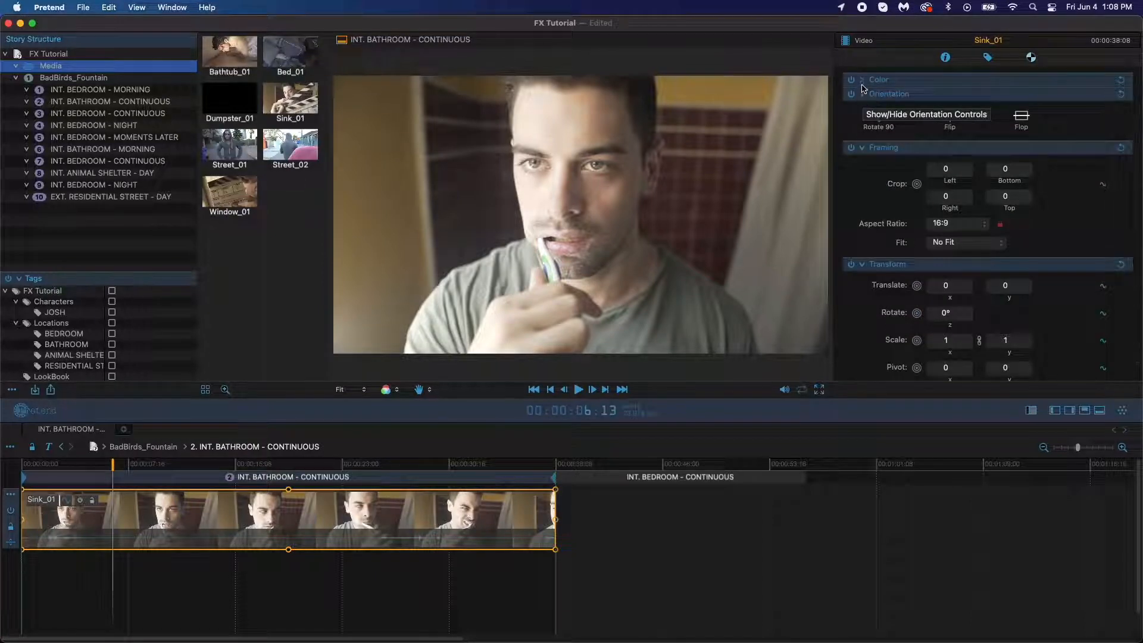
pyautogui.click(862, 82)
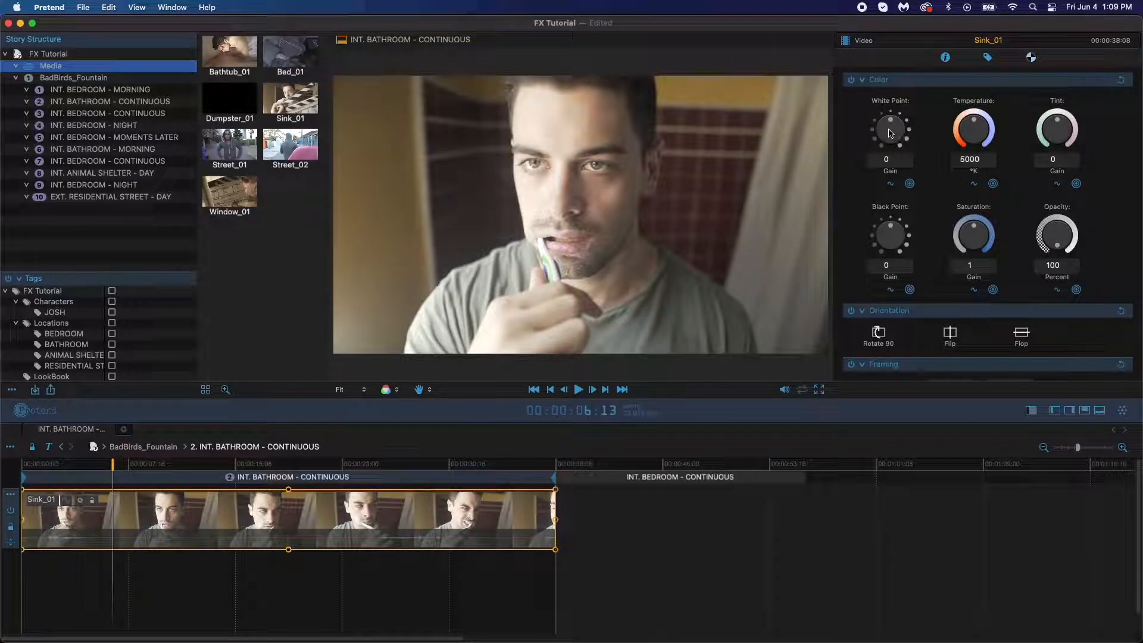
# Try different white point gains on the Sink_01 clip, ending at 0.045189
pyautogui.moveTo(890, 133)
pyautogui.mouseDown()
pyautogui.moveTo(896, 163)
pyautogui.moveTo(893, 143)
pyautogui.mouseUp()
pyautogui.doubleClick(892, 161)
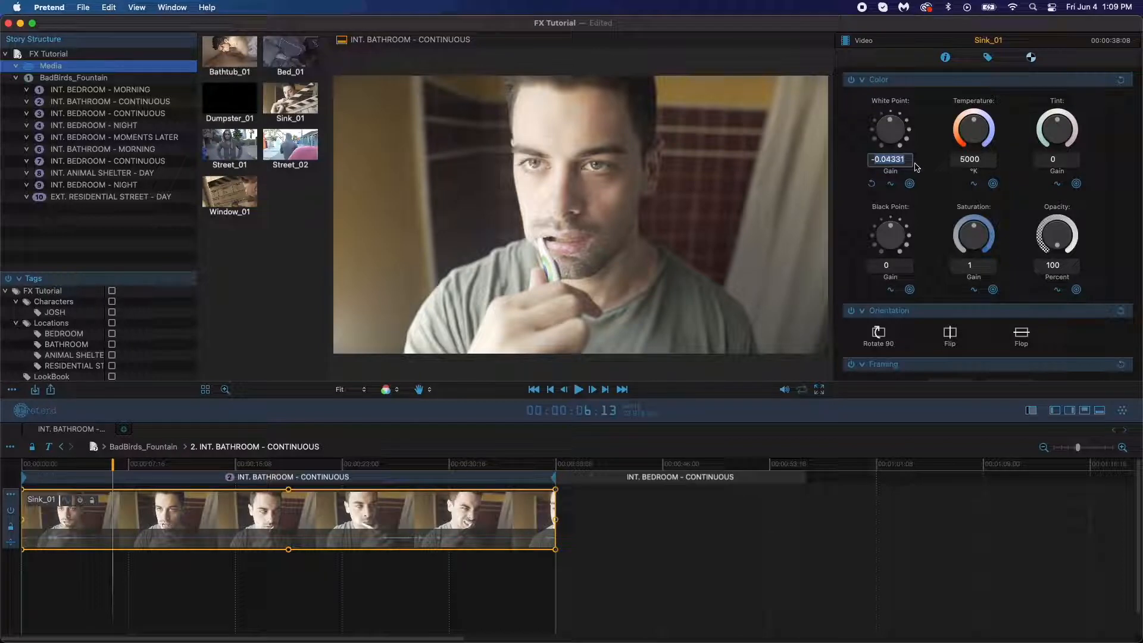
pyautogui.click(908, 160)
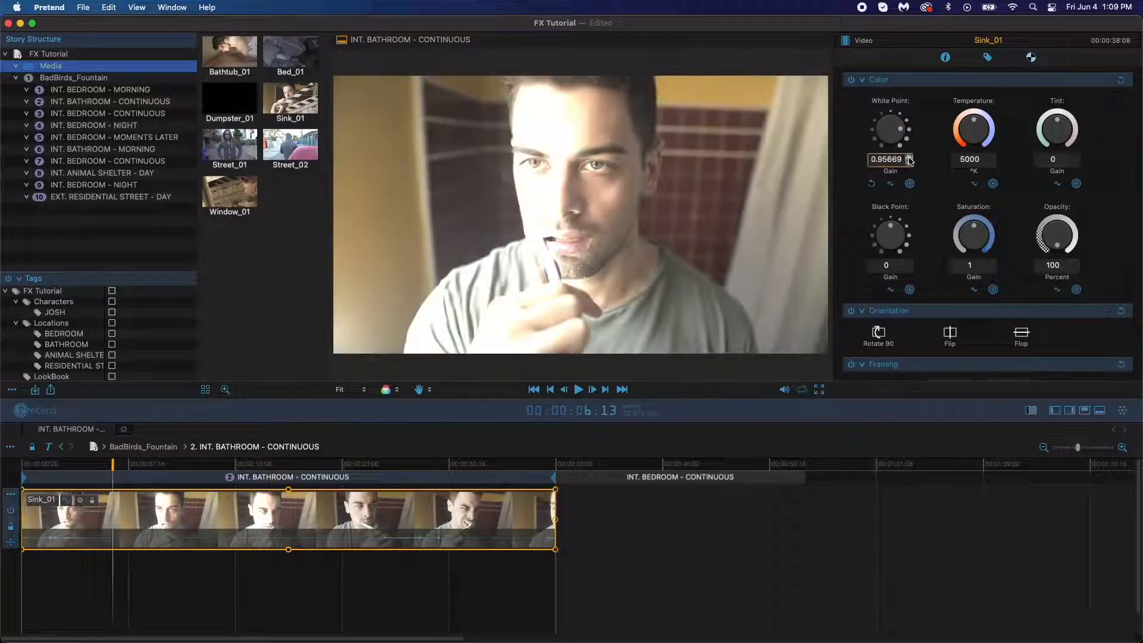
pyautogui.click(909, 161)
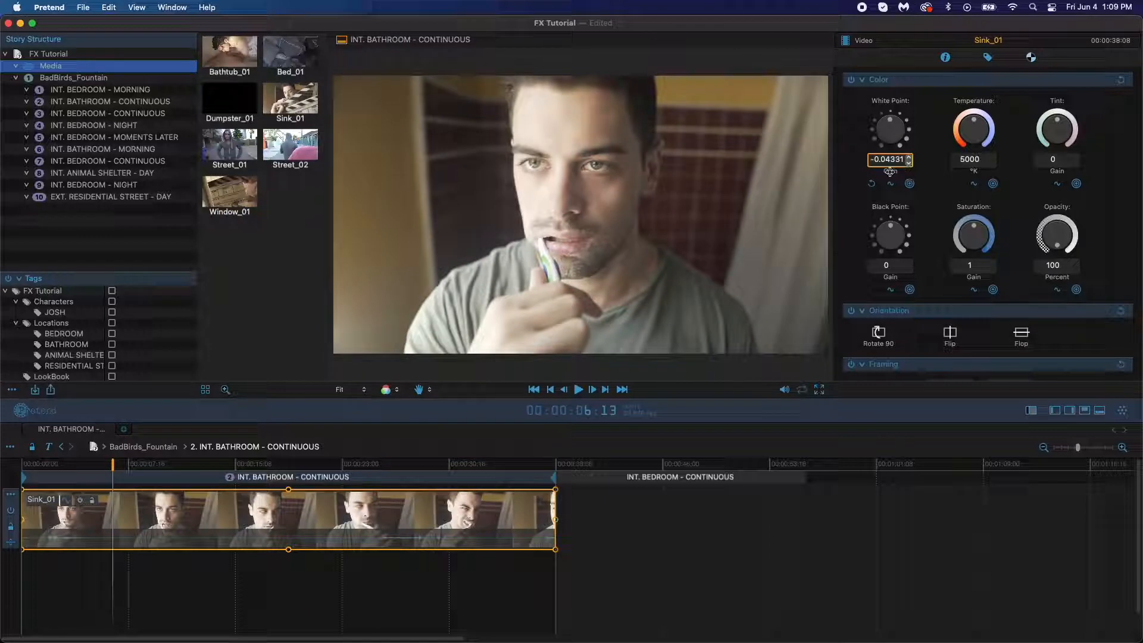
pyautogui.moveTo(890, 171); pyautogui.dragTo(917, 190)
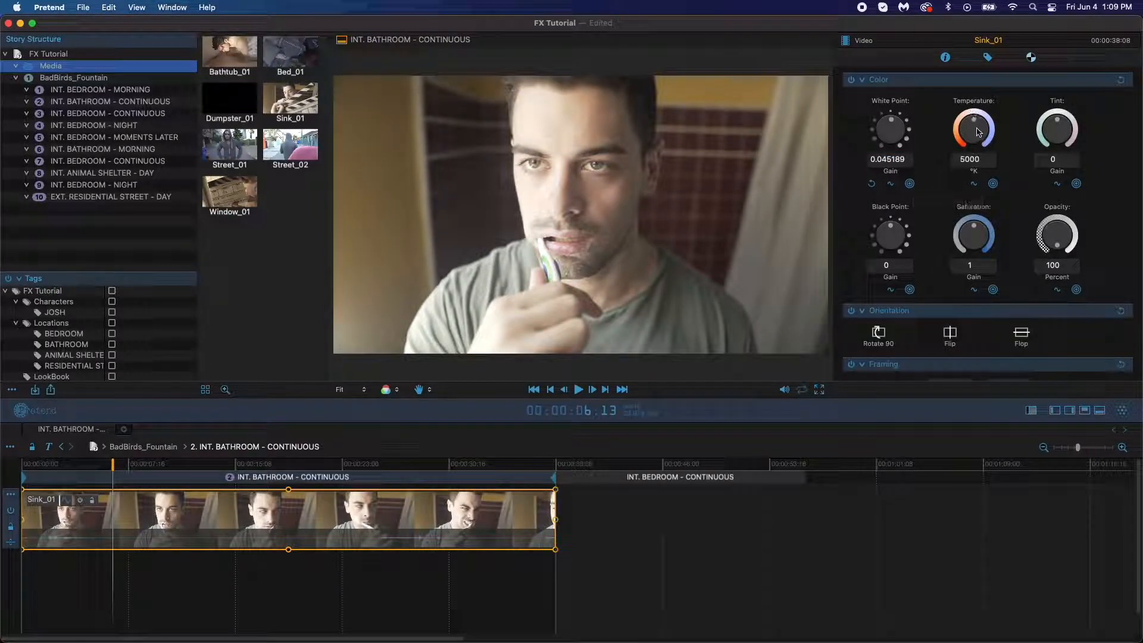
# Set the clip's temperature to 4097 K, its tint to 0.8037 and its black point gain to 1.231
pyautogui.moveTo(976, 133); pyautogui.dragTo(993, 195)
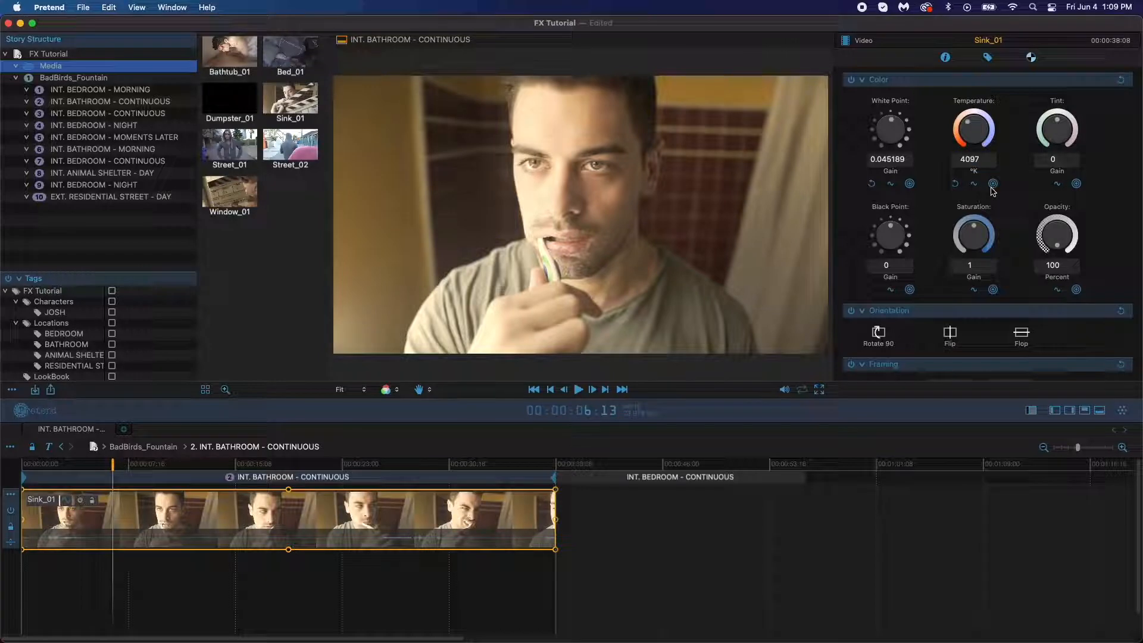
pyautogui.moveTo(1057, 134); pyautogui.dragTo(1049, 73)
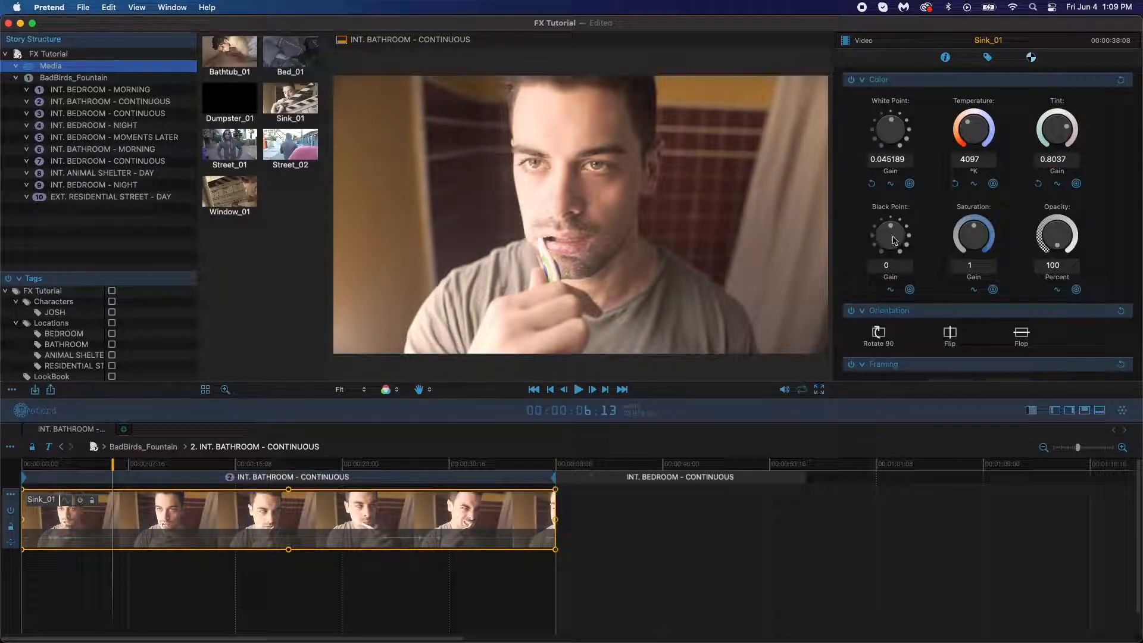
pyautogui.moveTo(892, 241); pyautogui.dragTo(864, 85)
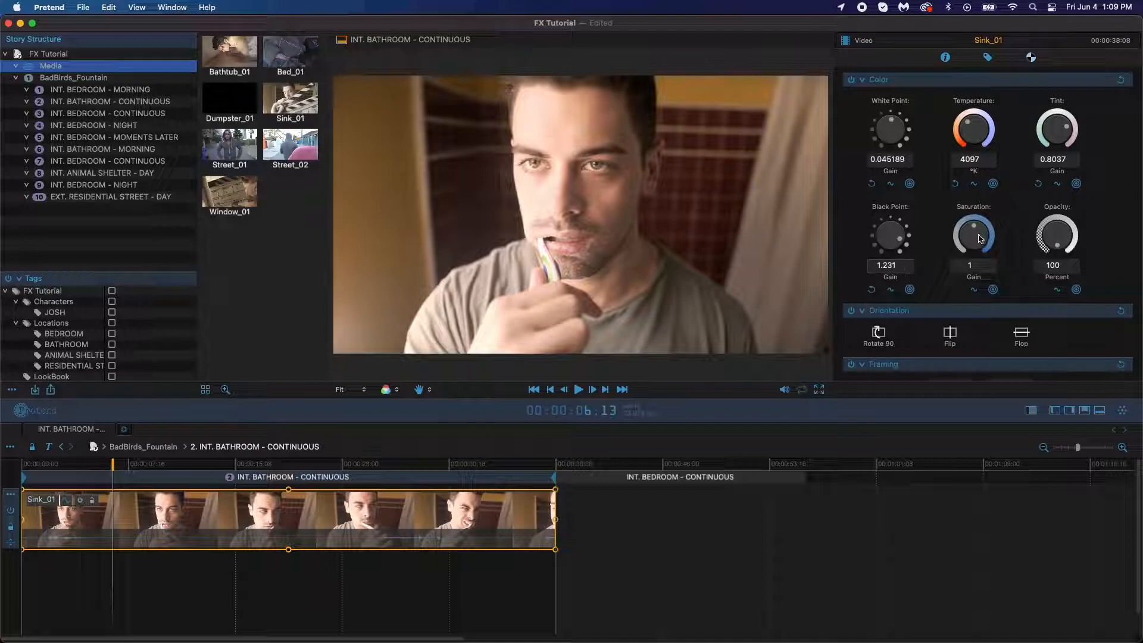
# Try adjusting the clip's saturation and opacity, and reset all Color settings to their defaults
pyautogui.moveTo(981, 238)
pyautogui.mouseDown()
pyautogui.moveTo(978, 48)
pyautogui.moveTo(986, 296)
pyautogui.moveTo(1007, 388)
pyautogui.moveTo(985, 256)
pyautogui.mouseUp()
pyautogui.moveTo(1057, 209)
pyautogui.mouseDown()
pyautogui.moveTo(1087, 640)
pyautogui.moveTo(1046, 493)
pyautogui.moveTo(1047, 190)
pyautogui.mouseUp()
pyautogui.click(1121, 79)
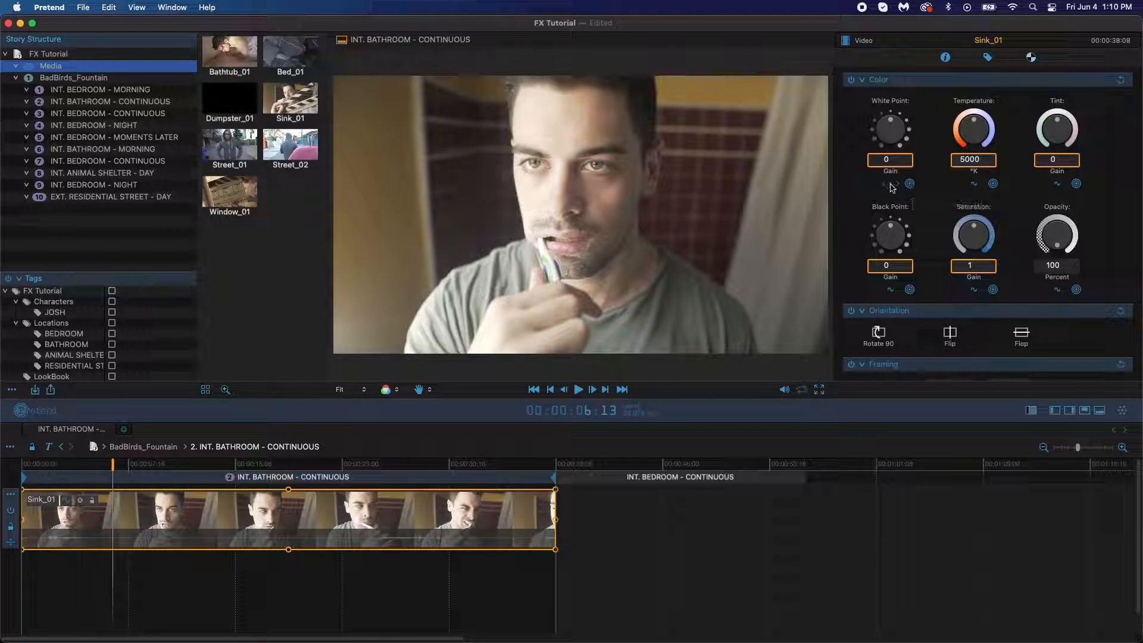
# Keyframe the clip's white point gain at 0 at 00:00:05:19 and at 1.24329 at 00:00:25:09
pyautogui.moveTo(113, 465); pyautogui.dragTo(103, 469)
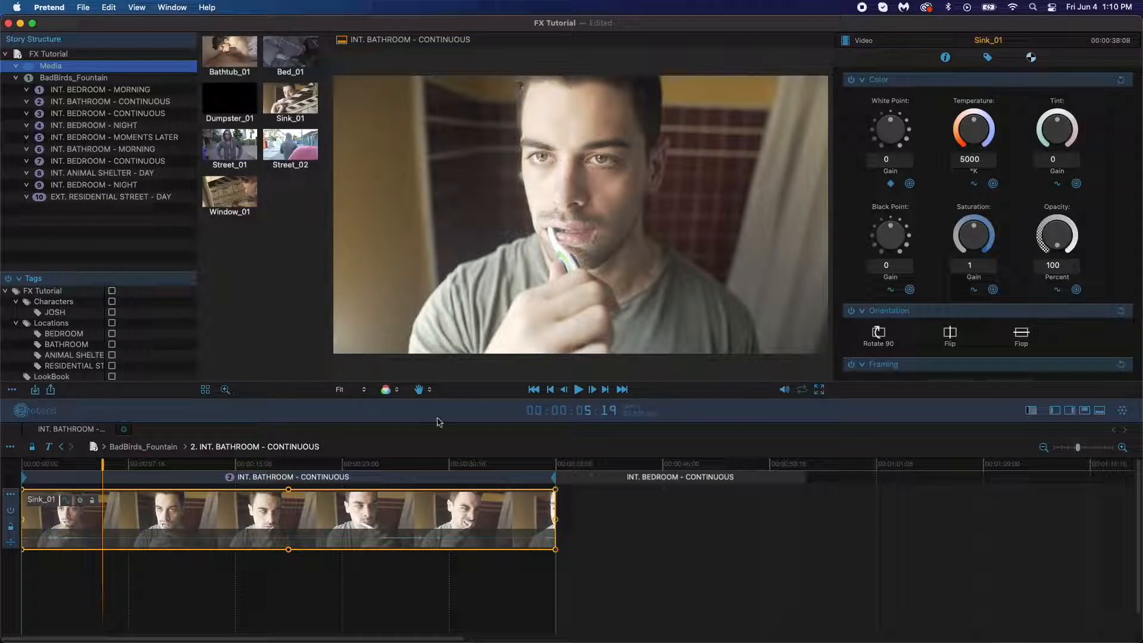
pyautogui.moveTo(214, 469); pyautogui.dragTo(374, 464)
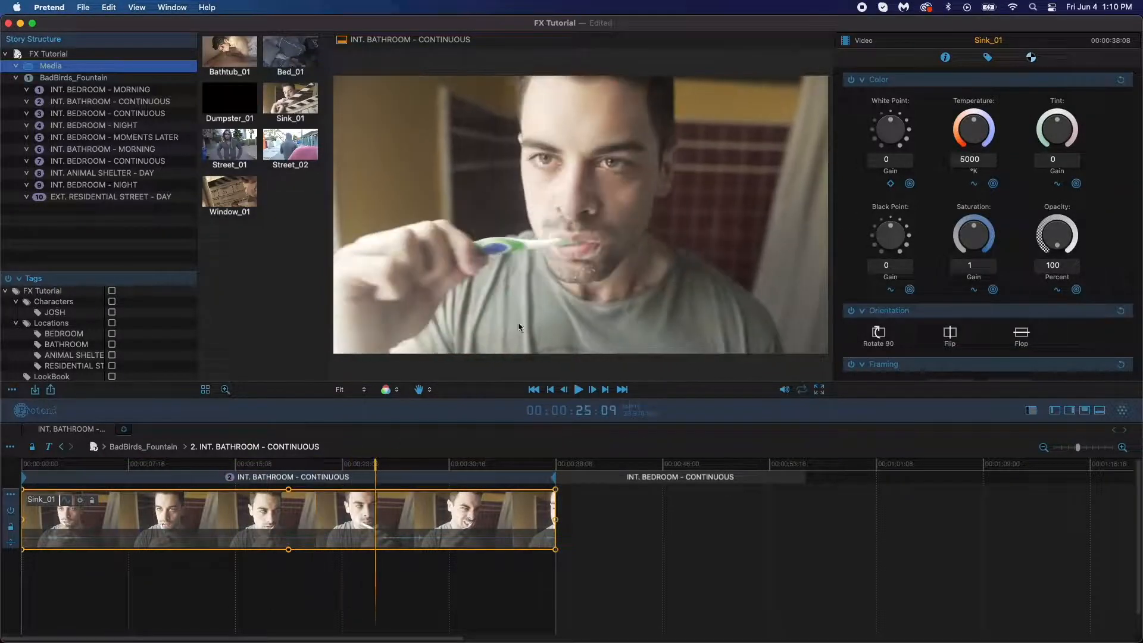
pyautogui.moveTo(883, 158); pyautogui.dragTo(887, 3)
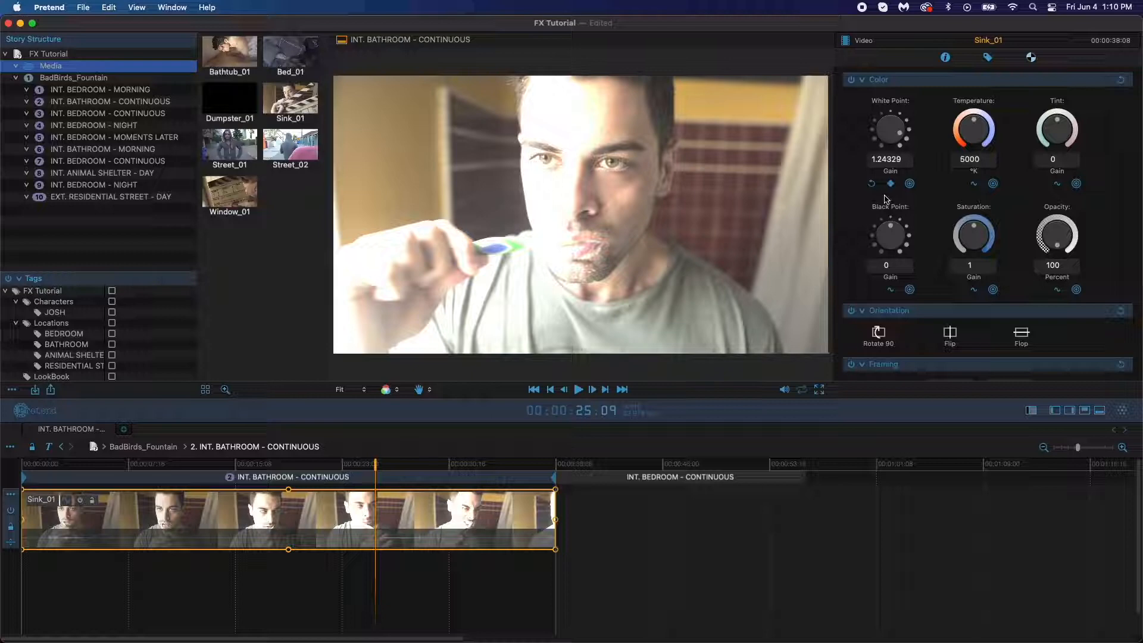
# Show the Color > White Point curve on the Sink_01 timeline clip and raise its 00:00:25:09 keyframe to 1.93
pyautogui.click(66, 503)
pyautogui.click(134, 500)
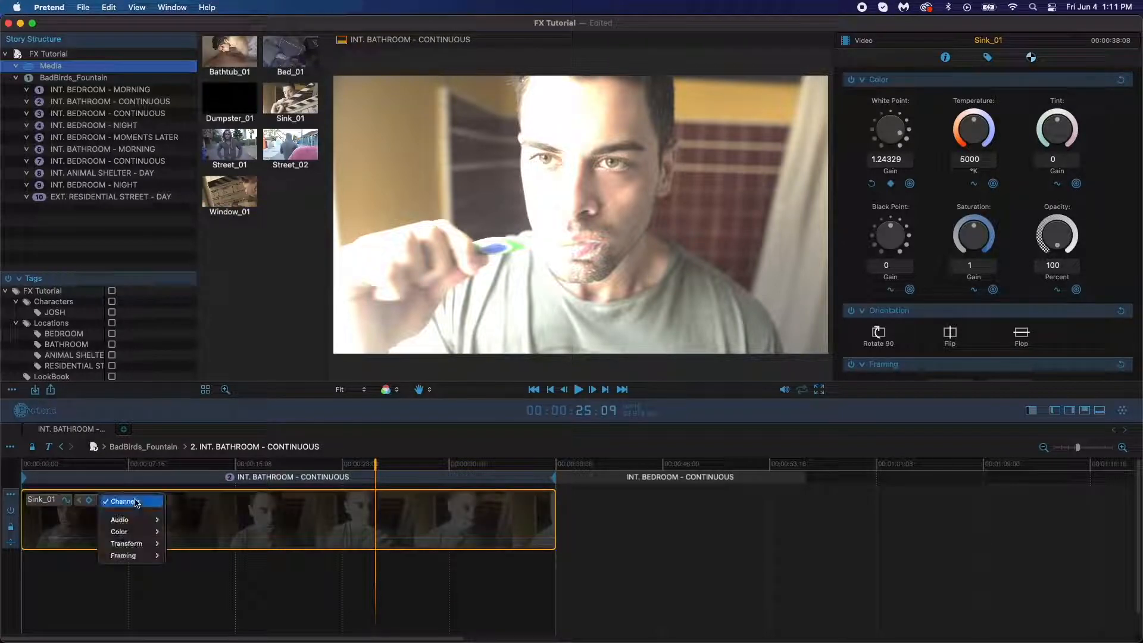
pyautogui.moveTo(138, 532)
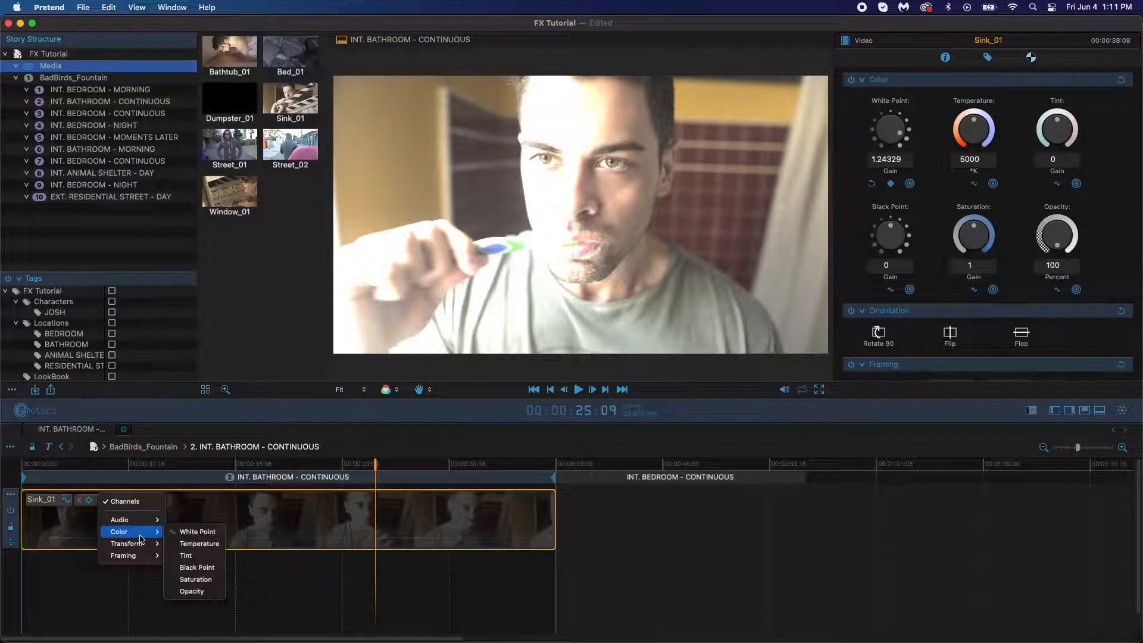
pyautogui.click(179, 532)
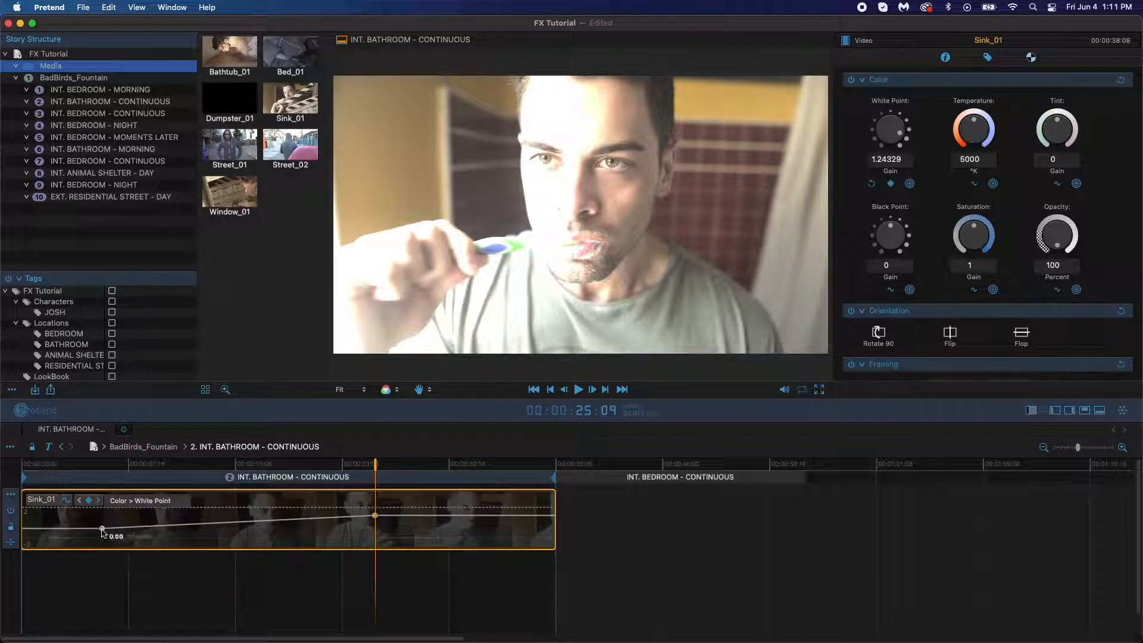
pyautogui.moveTo(374, 516); pyautogui.dragTo(377, 510)
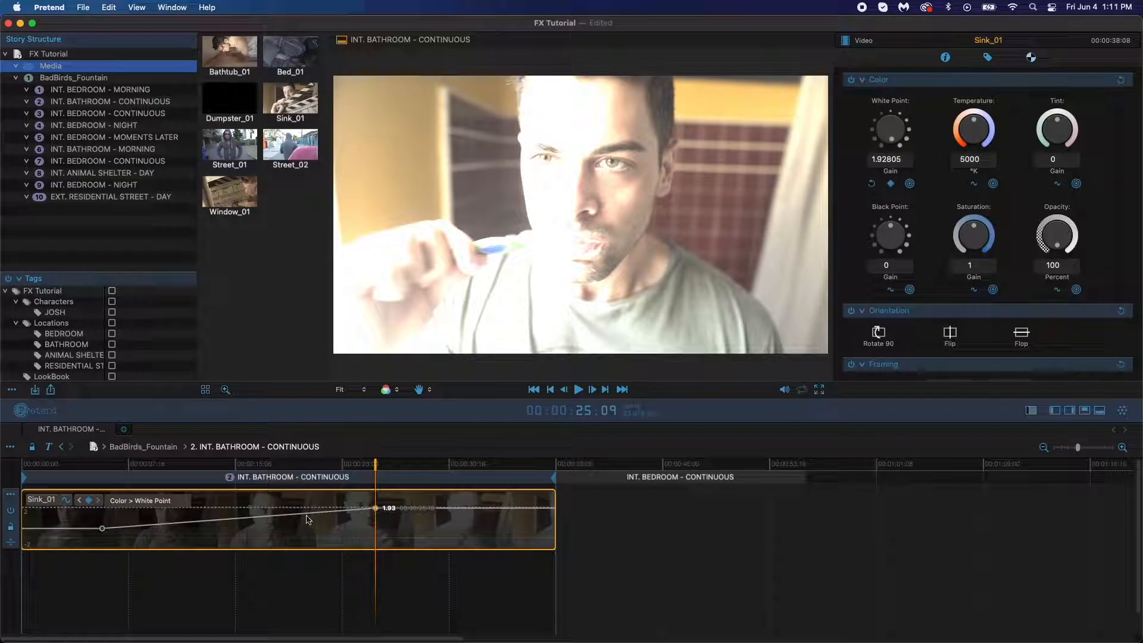
# Add two keyframes between the existing ones on the white point curve and lower the 00:00:25:09 keyframe to about 1.63
pyautogui.doubleClick(262, 518)
pyautogui.doubleClick(211, 520)
pyautogui.moveTo(376, 509)
pyautogui.moveTo(377, 512)
pyautogui.mouseDown()
pyautogui.moveTo(378, 527)
pyautogui.moveTo(375, 514)
pyautogui.mouseUp()
# Delete all four keyframes from the clip's white point curve
pyautogui.rightClick(262, 516)
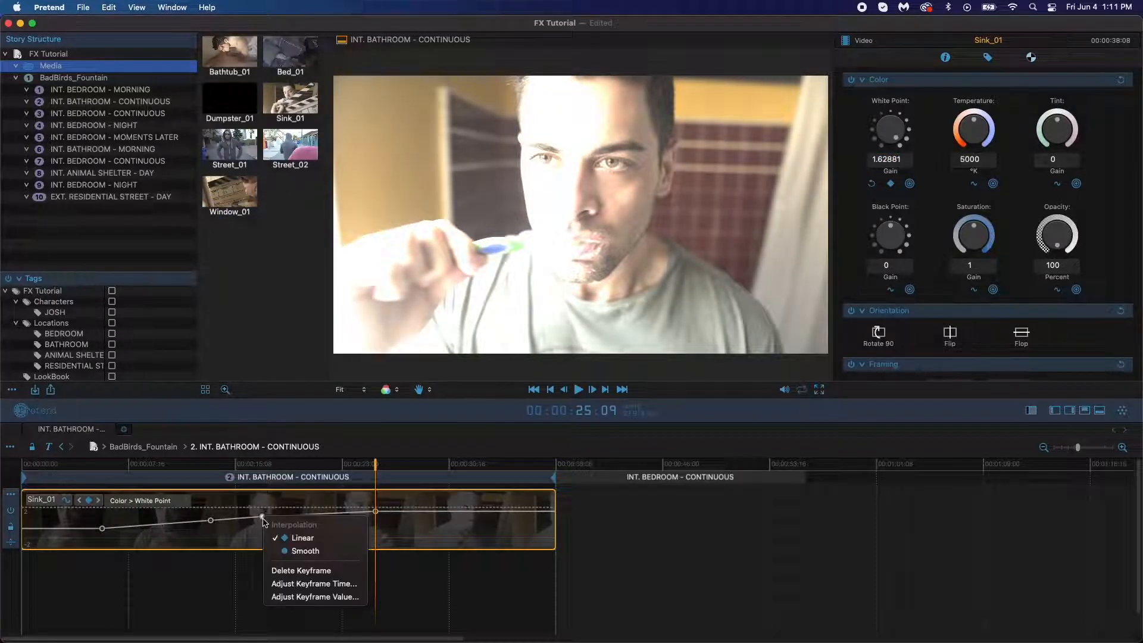
pyautogui.click(282, 570)
pyautogui.rightClick(211, 520)
pyautogui.click(238, 574)
pyautogui.rightClick(102, 528)
pyautogui.click(126, 581)
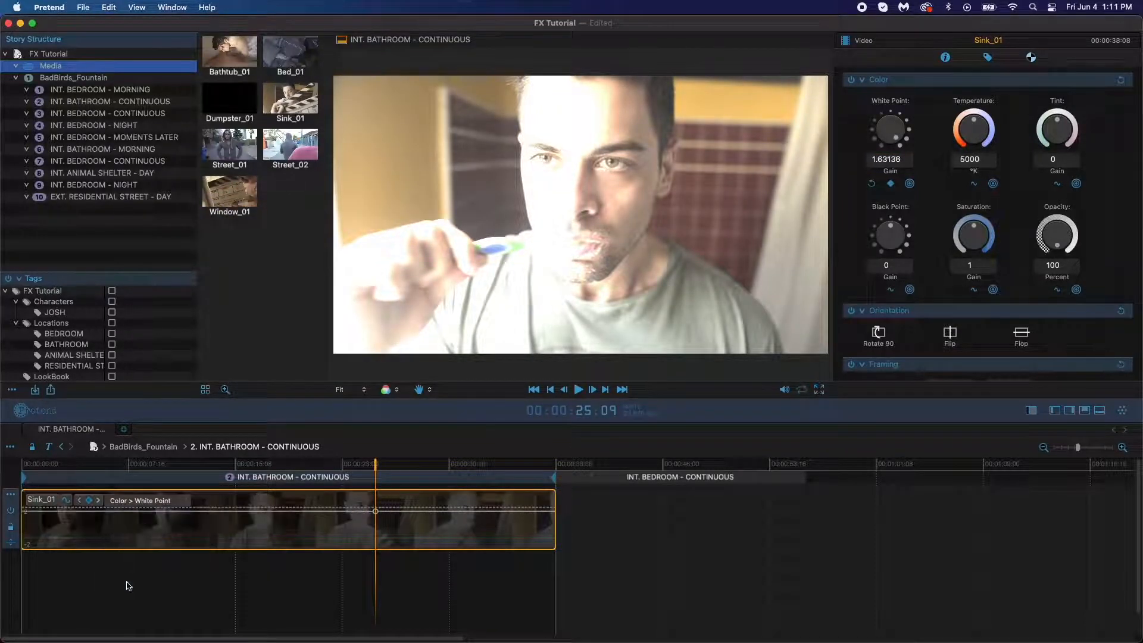
pyautogui.rightClick(375, 510)
pyautogui.click(390, 567)
# Lower the white point gain to 0.33 on the timeline curve and, with the curve hidden, fine-tune it to about 0.05
pyautogui.moveTo(285, 529)
pyautogui.mouseDown()
pyautogui.moveTo(287, 511)
pyautogui.moveTo(289, 527)
pyautogui.mouseUp()
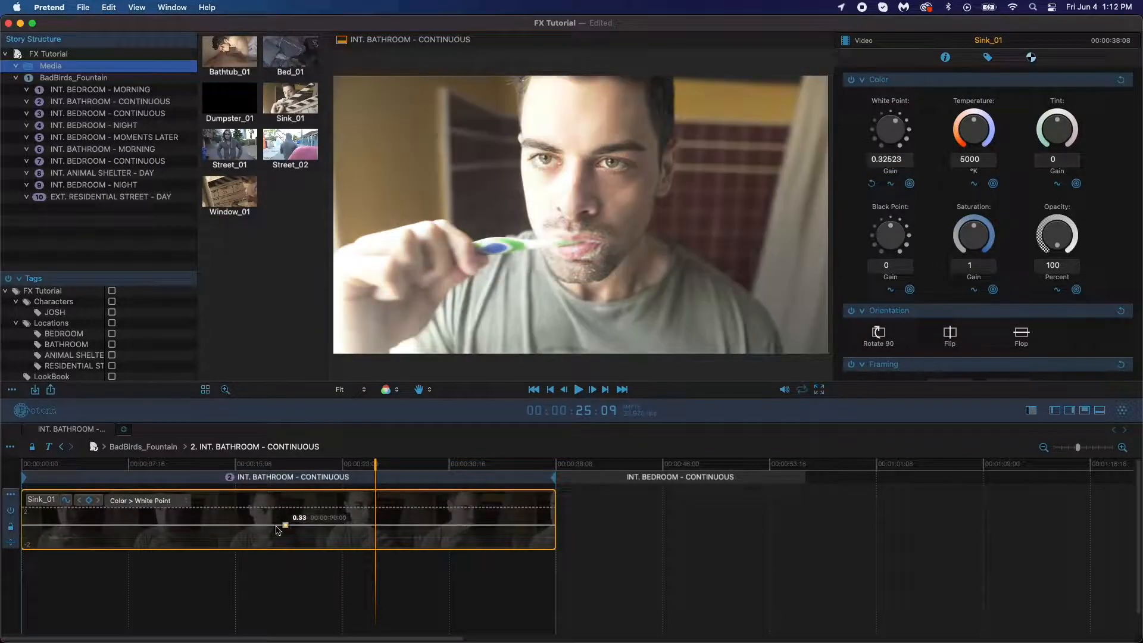
pyautogui.click(67, 503)
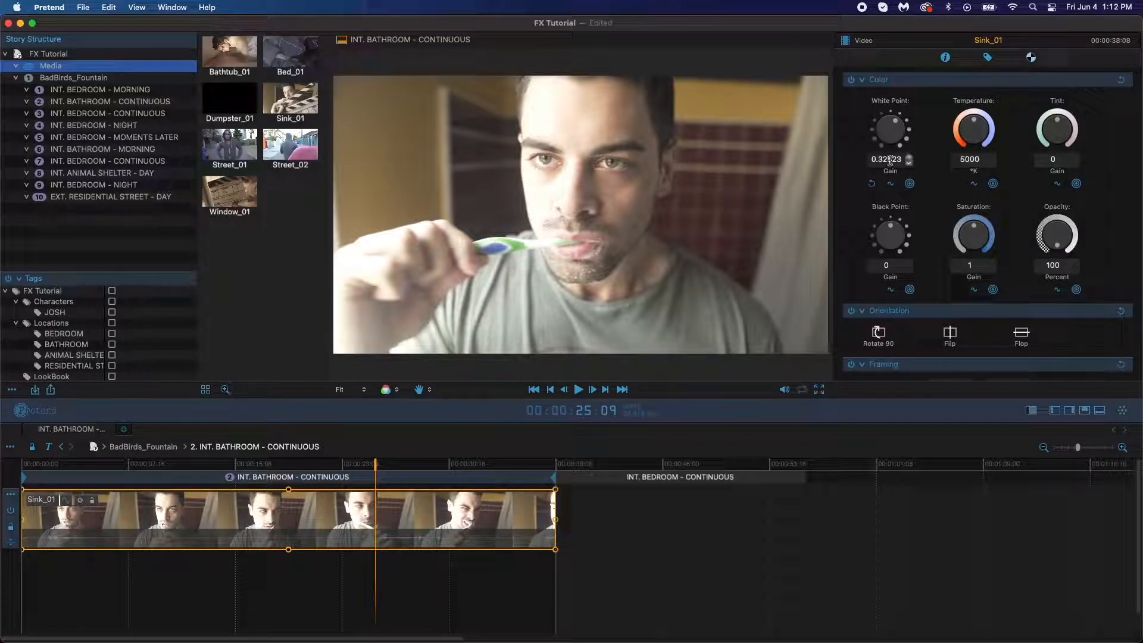
pyautogui.moveTo(894, 158); pyautogui.dragTo(896, 169)
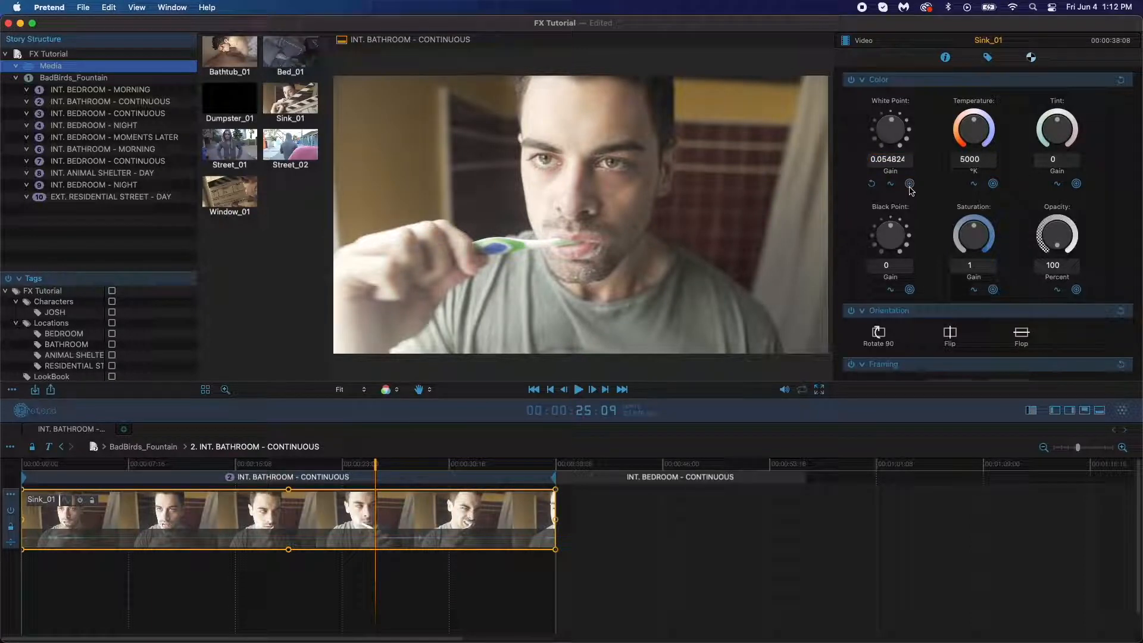
pyautogui.moveTo(891, 159); pyautogui.dragTo(832, 390)
pyautogui.moveTo(870, 161); pyautogui.dragTo(892, 102)
pyautogui.moveTo(891, 159); pyautogui.dragTo(882, 132)
# Rotate the Sink_01 clip through four 90° turns back to its upright orientation
pyautogui.scroll(-5, 908, 222)
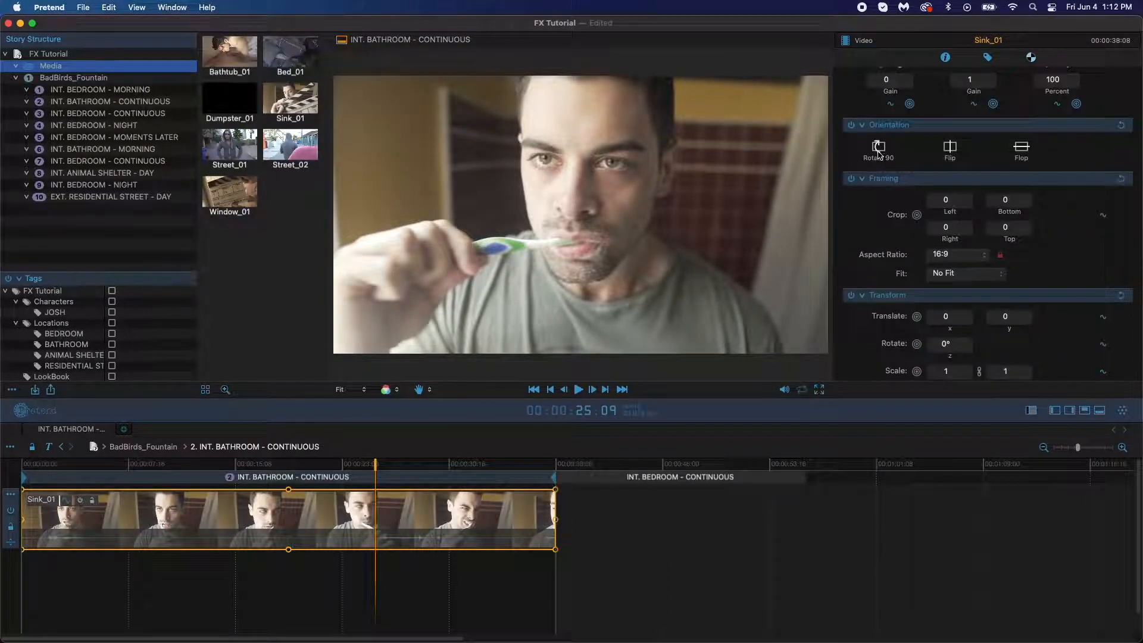
pyautogui.click(879, 149)
pyautogui.click(880, 148)
pyautogui.click(881, 149)
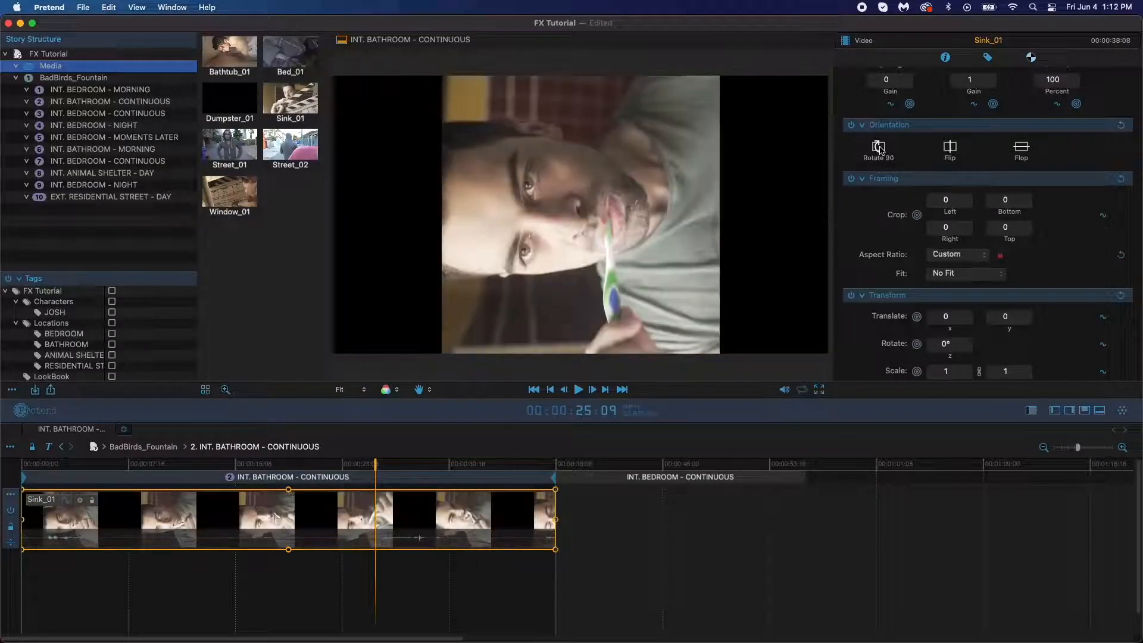
pyautogui.click(884, 150)
# Flip the clip and restore it, and do the same with Flop
pyautogui.click(948, 152)
pyautogui.click(951, 152)
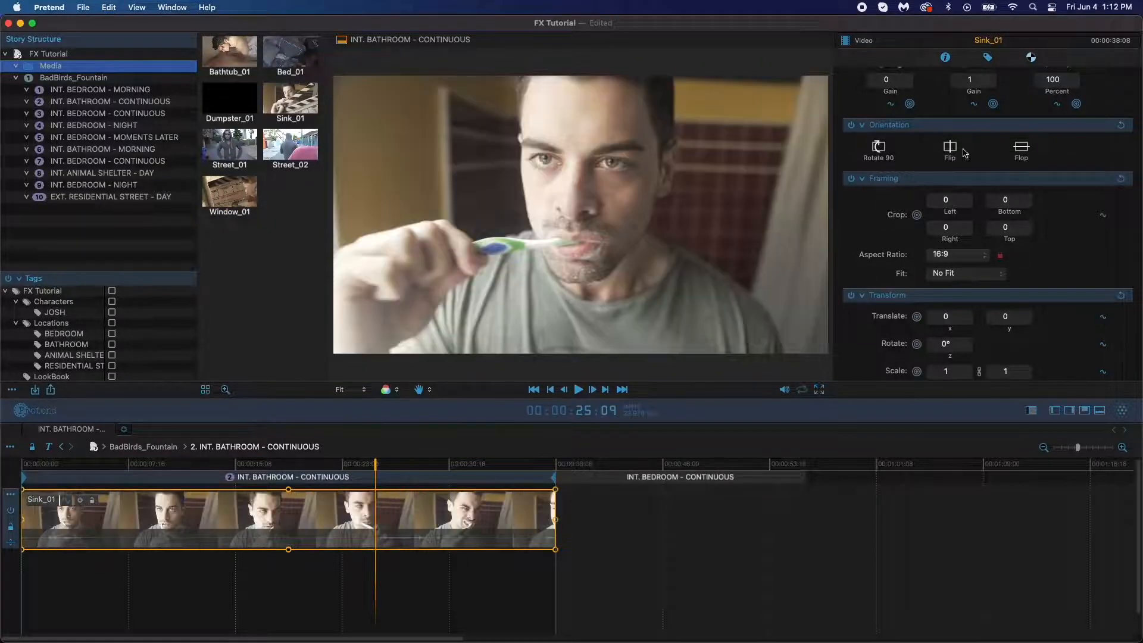
pyautogui.click(1026, 154)
pyautogui.click(1026, 154)
# Try a 4:3 aspect ratio on the clip and reset its framing to 16:9
pyautogui.scroll(-2, 1037, 246)
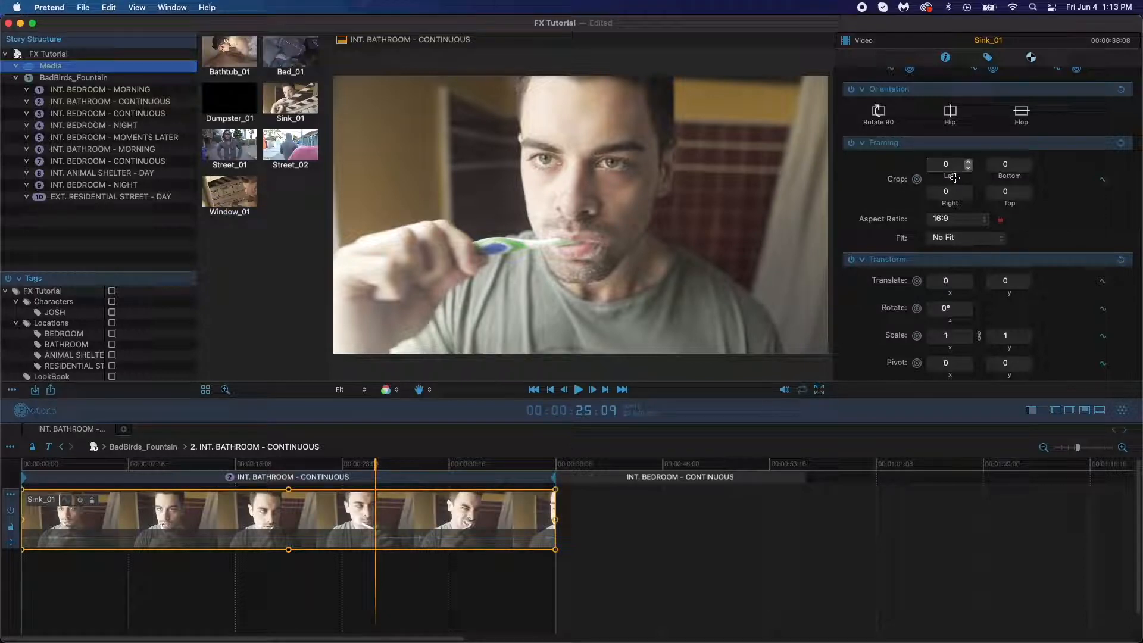
pyautogui.click(956, 219)
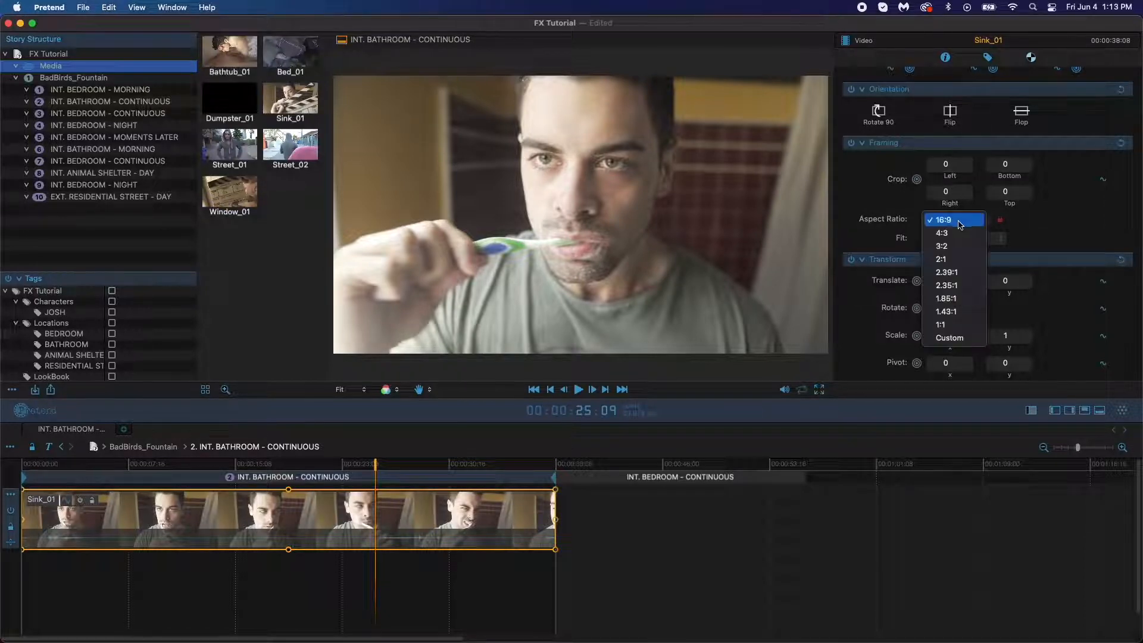
pyautogui.click(955, 234)
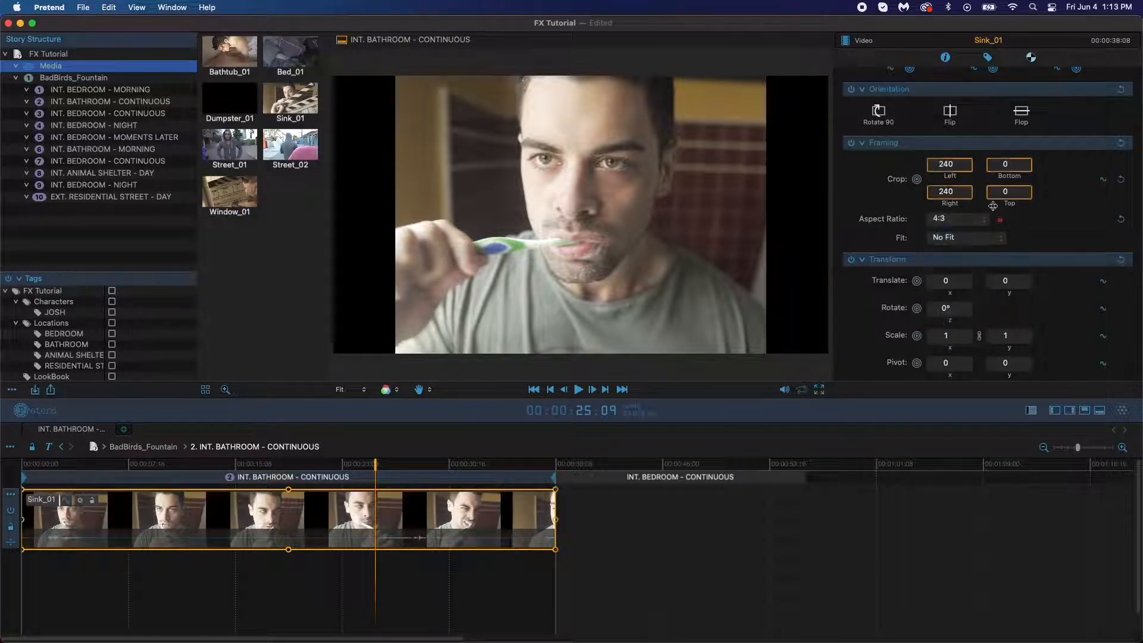
pyautogui.click(1121, 144)
pyautogui.click(970, 223)
pyautogui.click(970, 221)
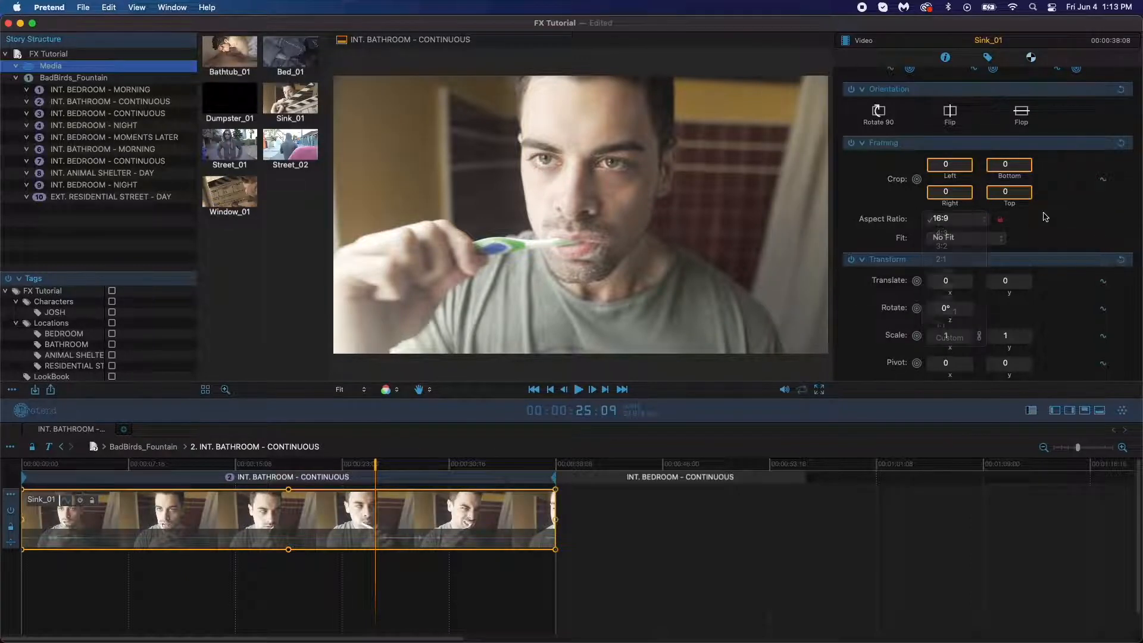
# Try cropping 352.7 off the clip's left edge with the 16:9 ratio locked, and reset the crop
pyautogui.moveTo(723, 192); pyautogui.dragTo(1140, 191)
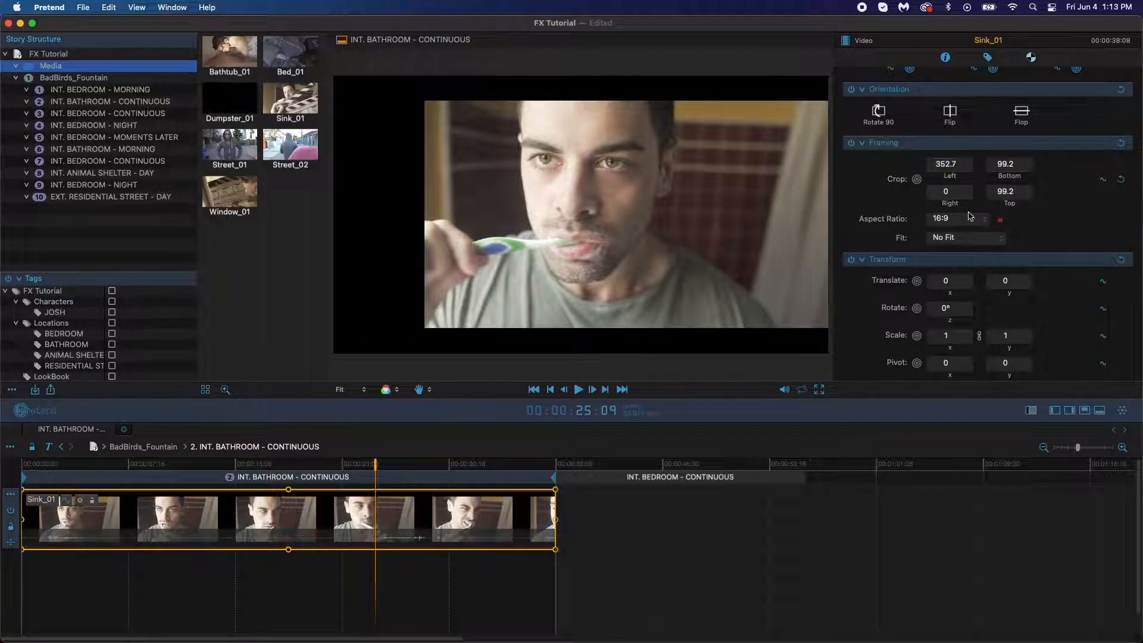
pyautogui.click(1122, 181)
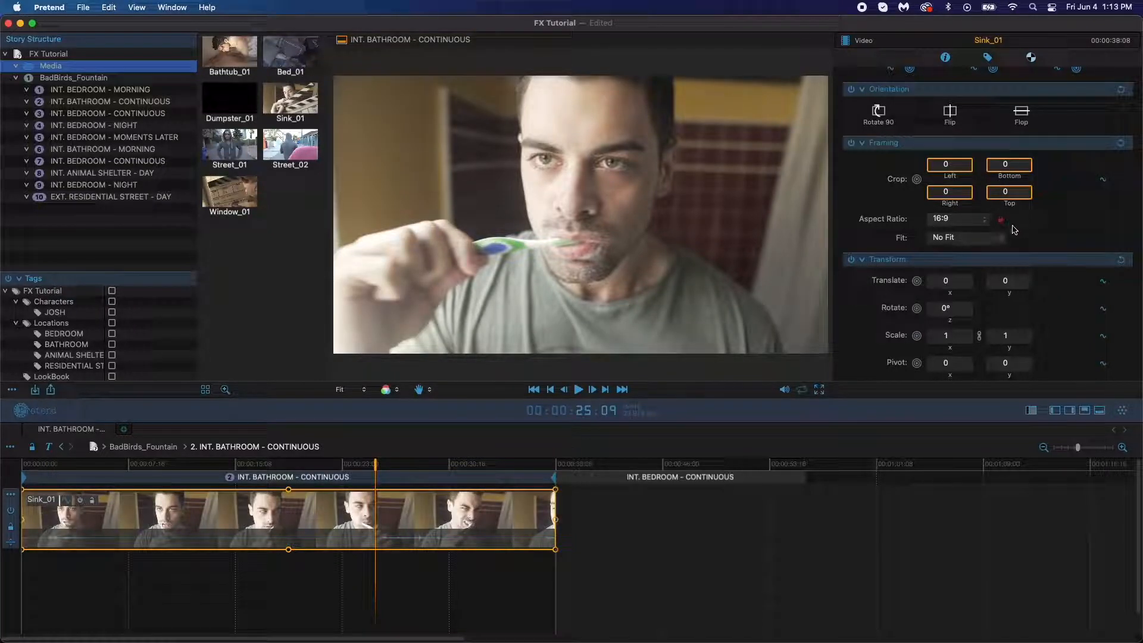
# Try a locked 16:9 crop of 152.6 off the bottom and an unlocked crop of 164.1 left and 101.4 top, resetting the framing each time
pyautogui.moveTo(1007, 167); pyautogui.dragTo(1098, 166)
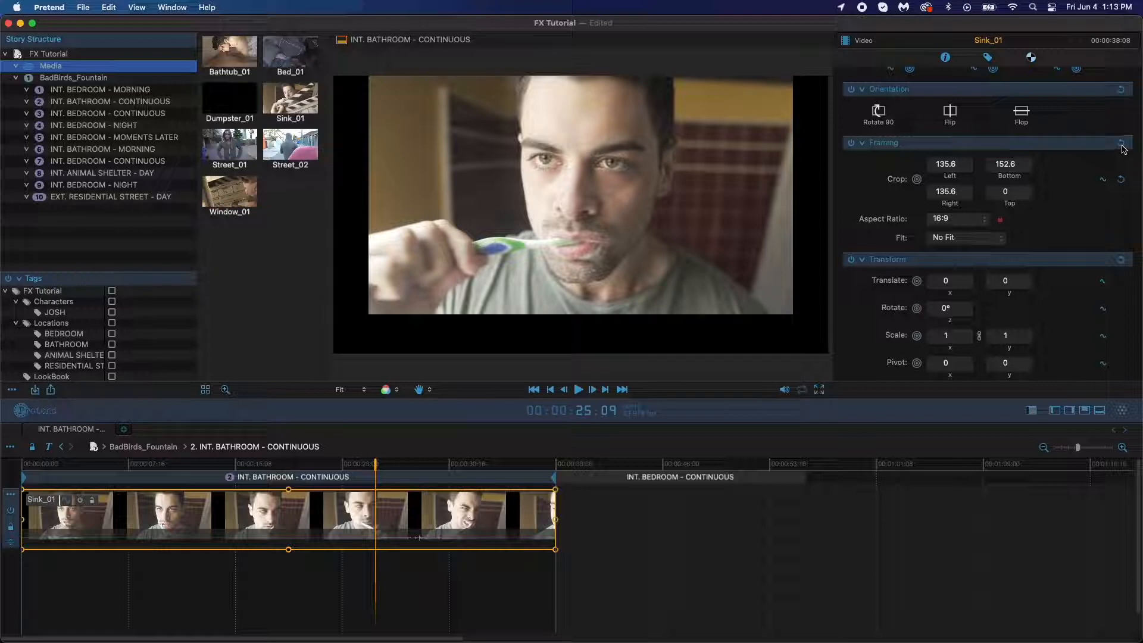
pyautogui.click(1120, 143)
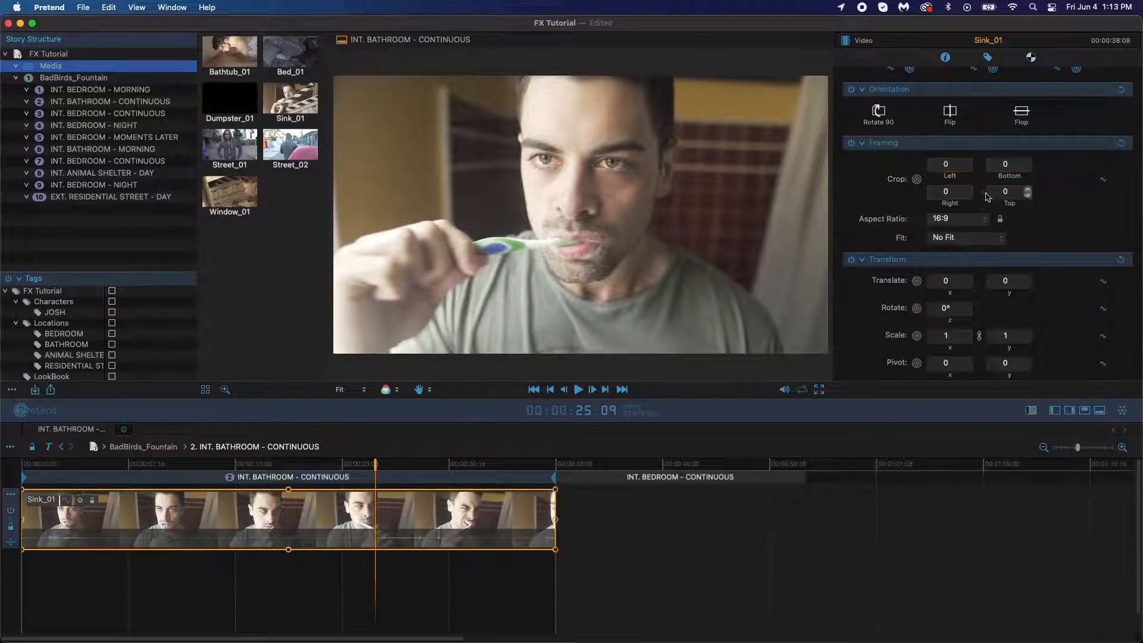
pyautogui.moveTo(948, 175); pyautogui.dragTo(1115, 165)
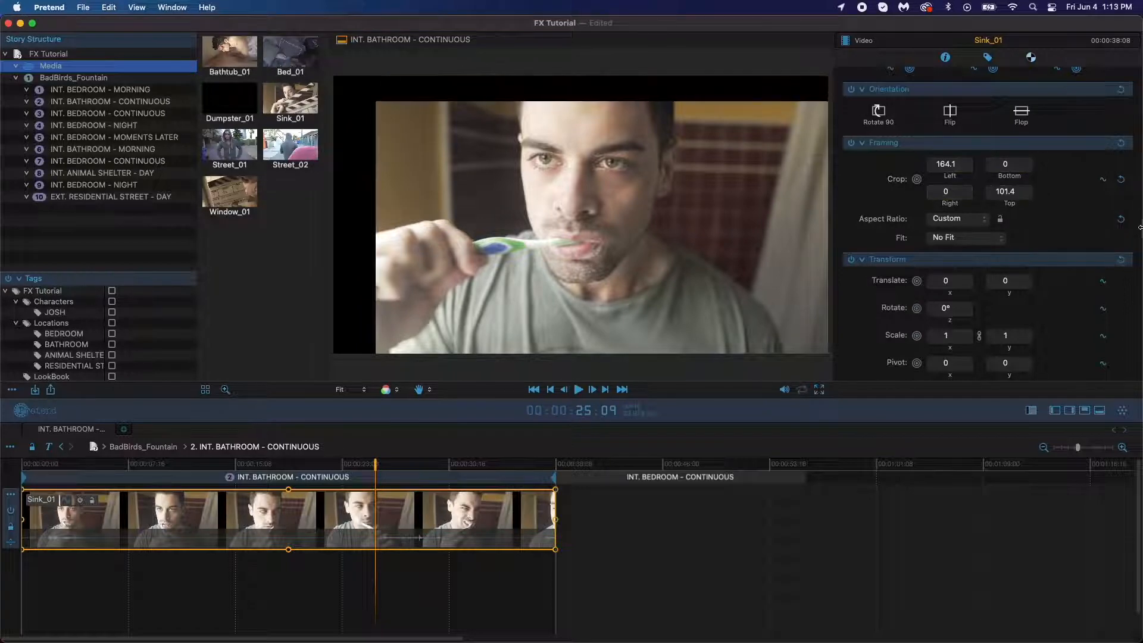
pyautogui.click(1122, 144)
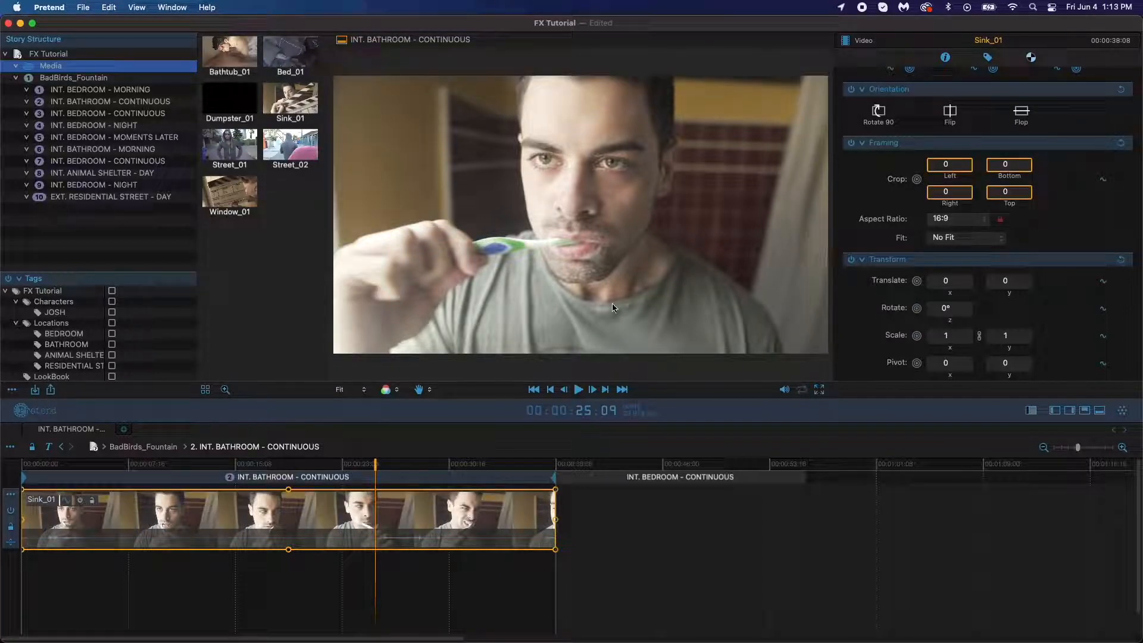
# Using the viewer's on-screen crop tool, crop the clip's lower-left corner by about 122.1 on the left and 102.5 on the bottom
pyautogui.click(420, 390)
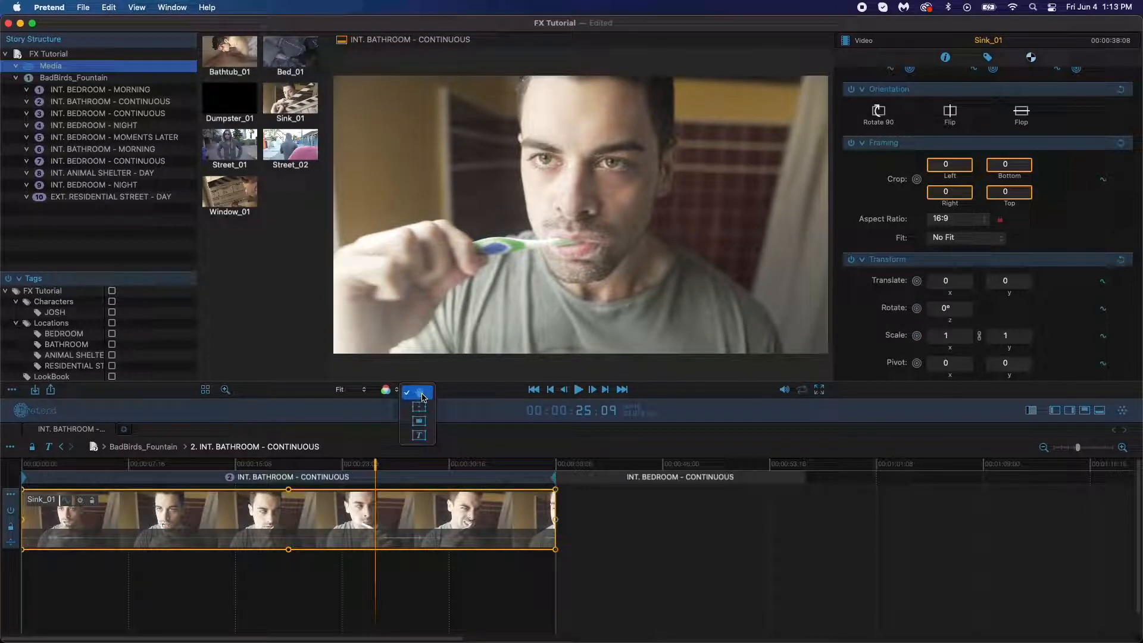
pyautogui.click(421, 426)
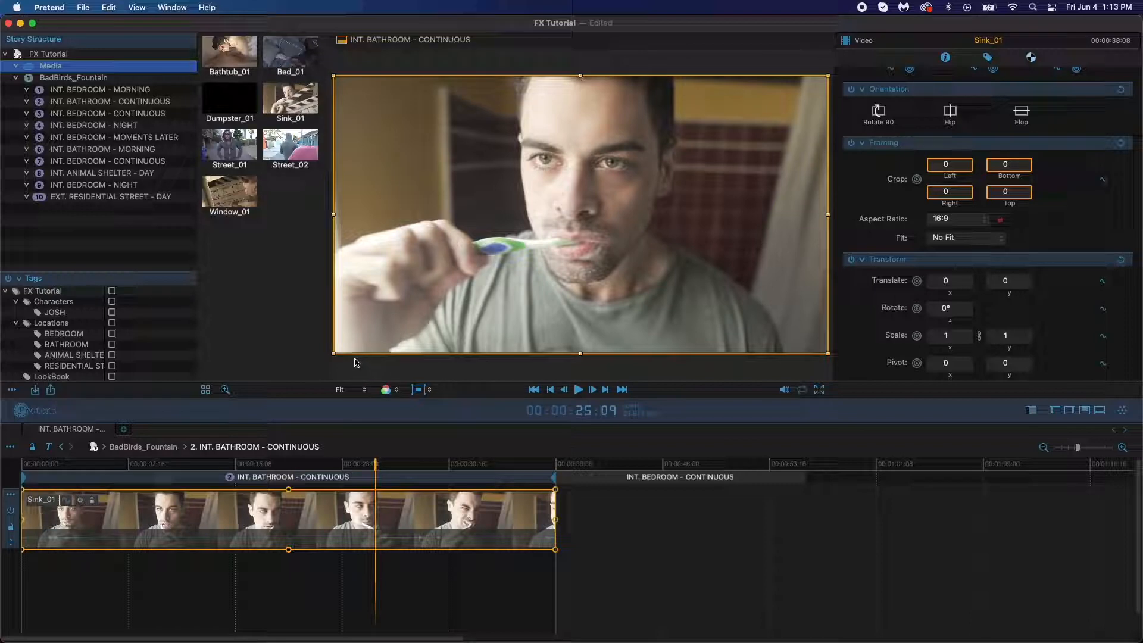
pyautogui.moveTo(336, 356); pyautogui.dragTo(367, 329)
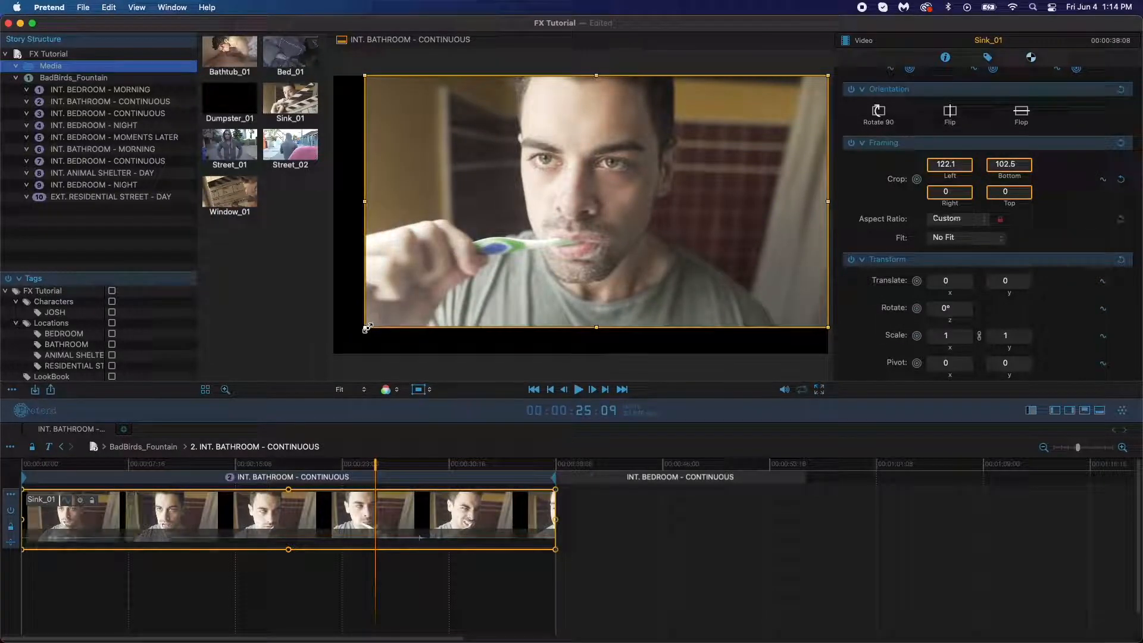
# Try the Fit To Edges option on the cropped clip and reset its framing
pyautogui.click(939, 238)
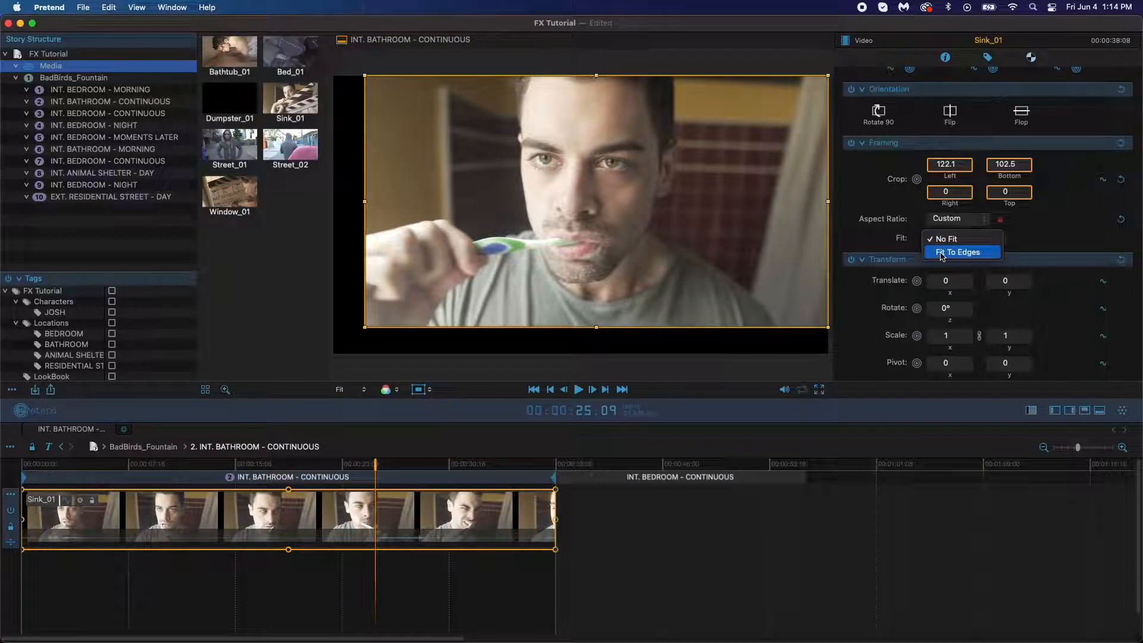
pyautogui.click(942, 254)
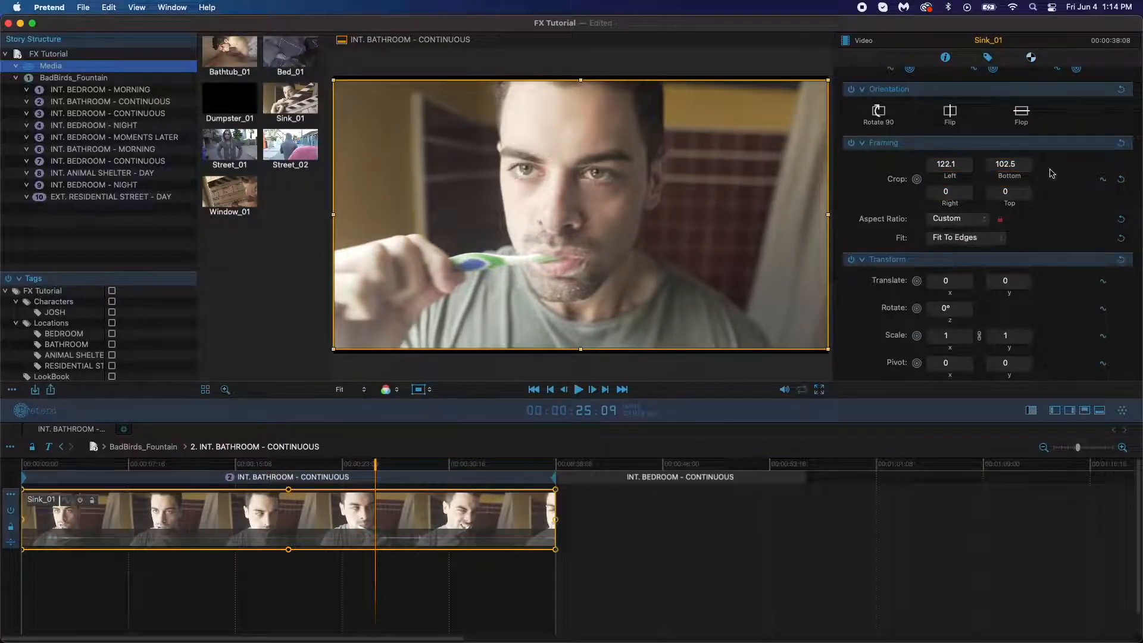
pyautogui.click(1119, 145)
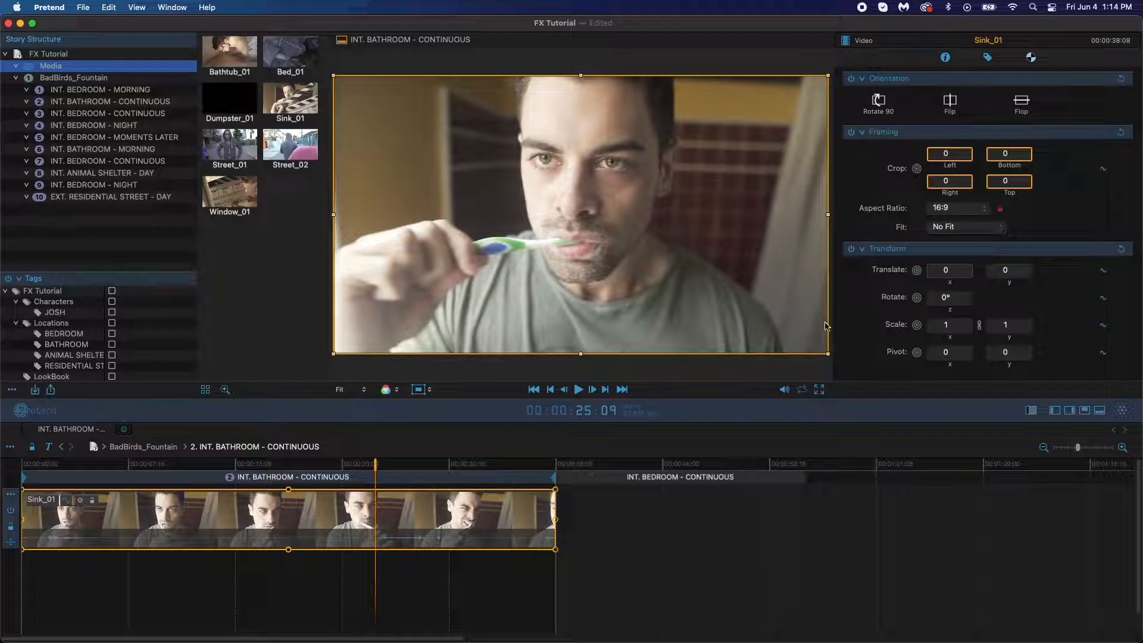
# Try translating the clip by about 47.99 in x and rotating it about 5.446°, and reset the transform
pyautogui.moveTo(948, 282); pyautogui.dragTo(955, 306)
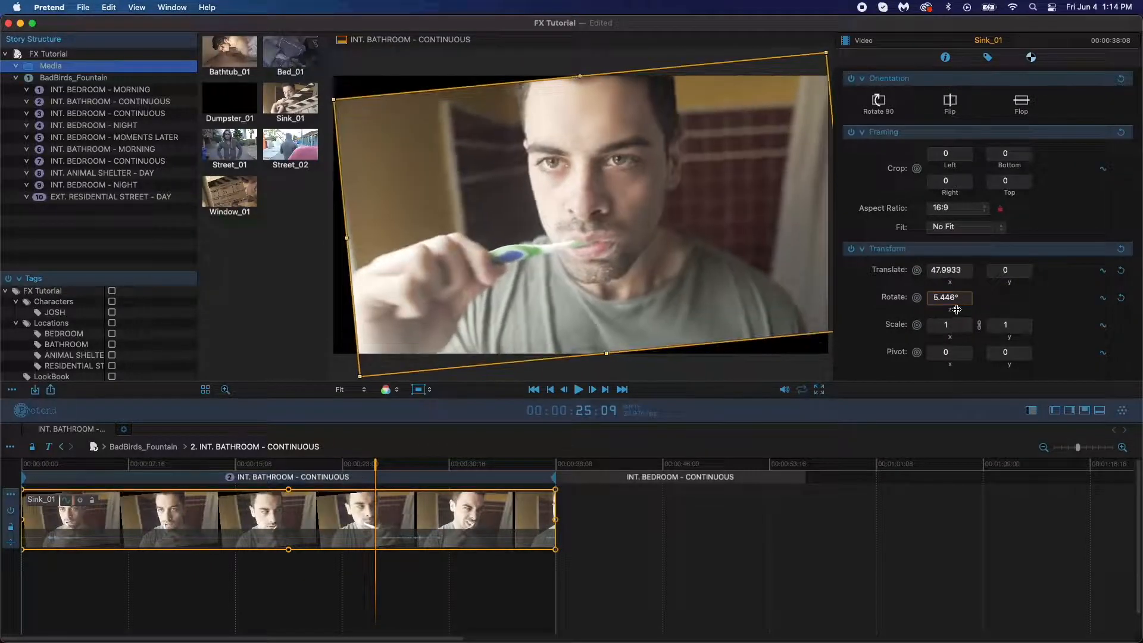
pyautogui.click(1120, 249)
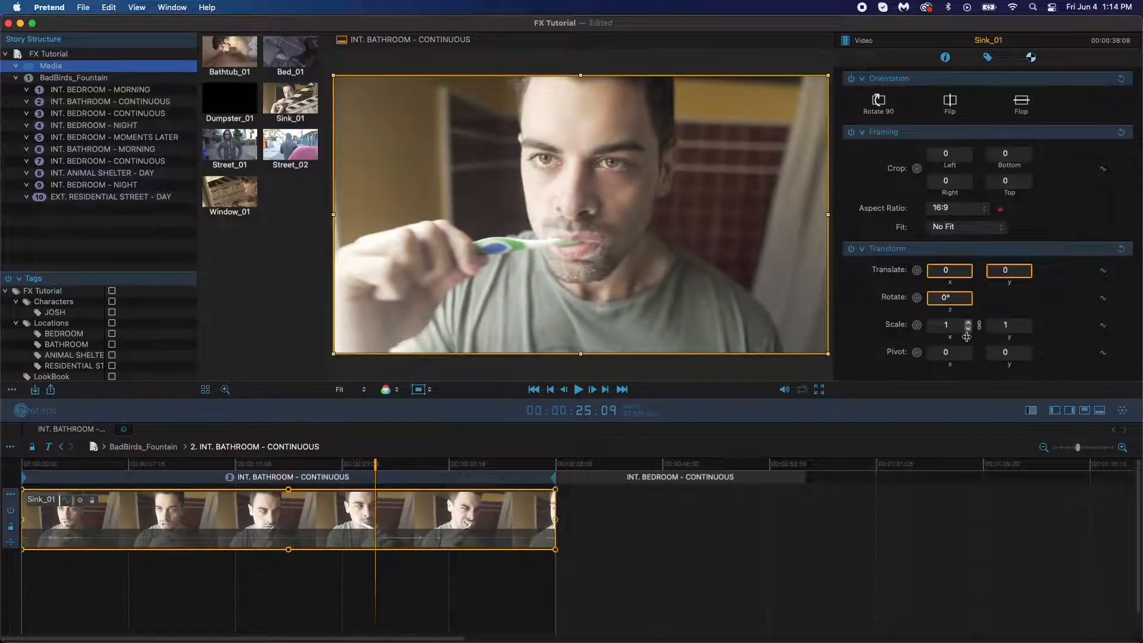
# Try a linked scale of 1.639, unlink the axes and set the x scale to 0.9375, and reset the transform
pyautogui.moveTo(967, 337)
pyautogui.mouseDown()
pyautogui.moveTo(954, 339)
pyautogui.moveTo(973, 331)
pyautogui.mouseUp()
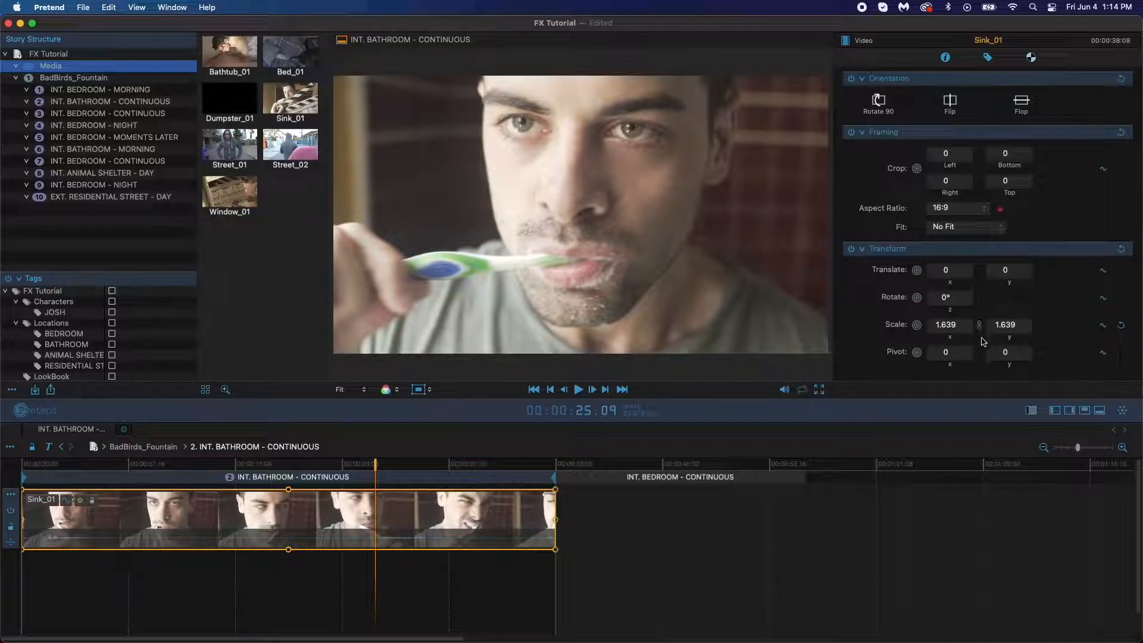
pyautogui.moveTo(953, 338); pyautogui.dragTo(947, 338)
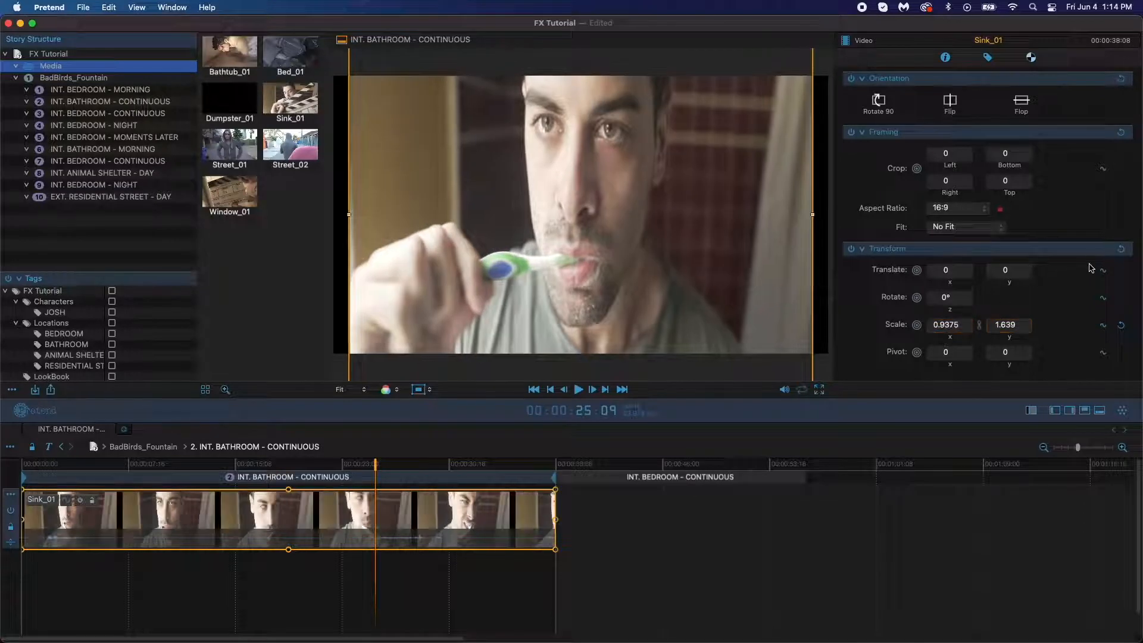
pyautogui.click(1123, 249)
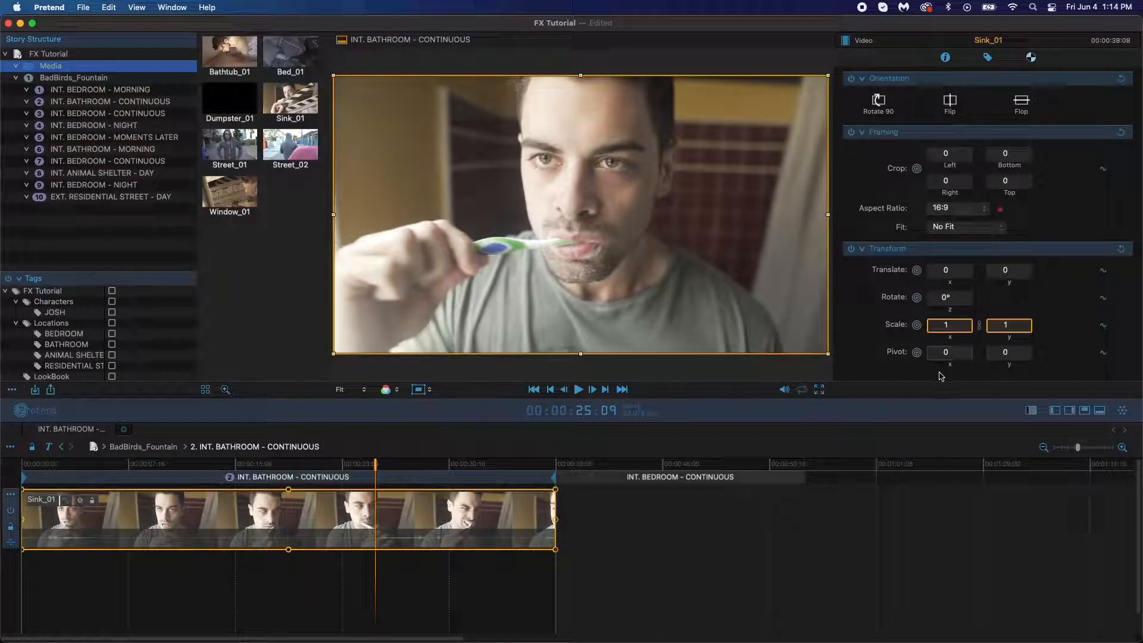
# Set the pivot to -14.51, -14.72, switch the viewer to the on-screen transform tool, and move the pivot's x to -168.1
pyautogui.moveTo(950, 365)
pyautogui.mouseDown()
pyautogui.moveTo(912, 371)
pyautogui.moveTo(933, 365)
pyautogui.mouseUp()
pyautogui.moveTo(1006, 365); pyautogui.dragTo(992, 373)
pyautogui.click(424, 389)
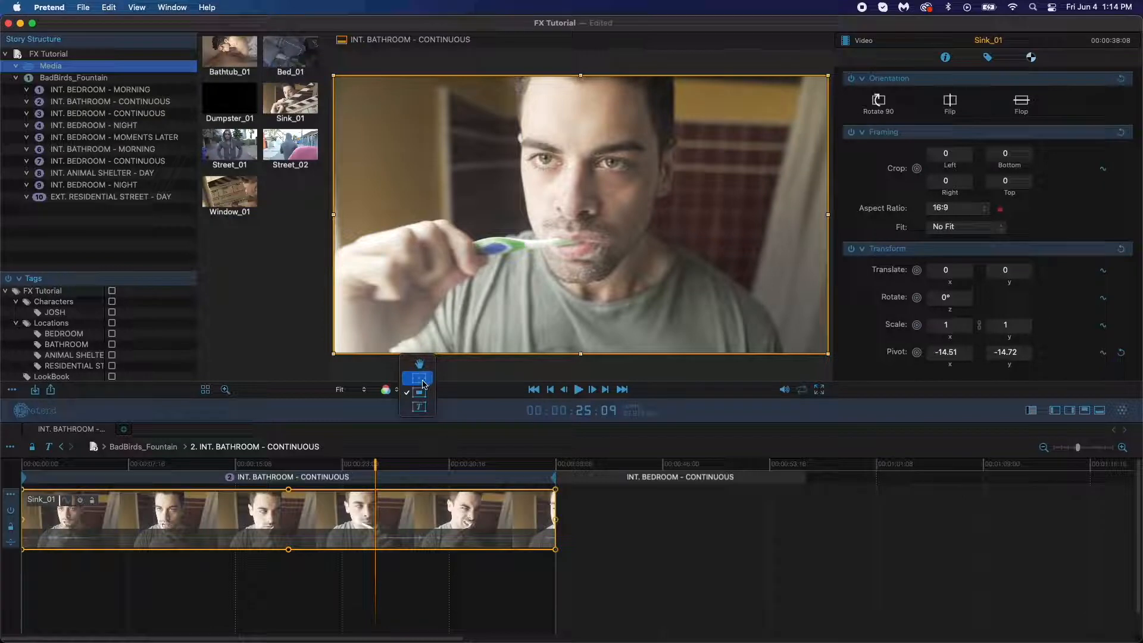
pyautogui.click(422, 382)
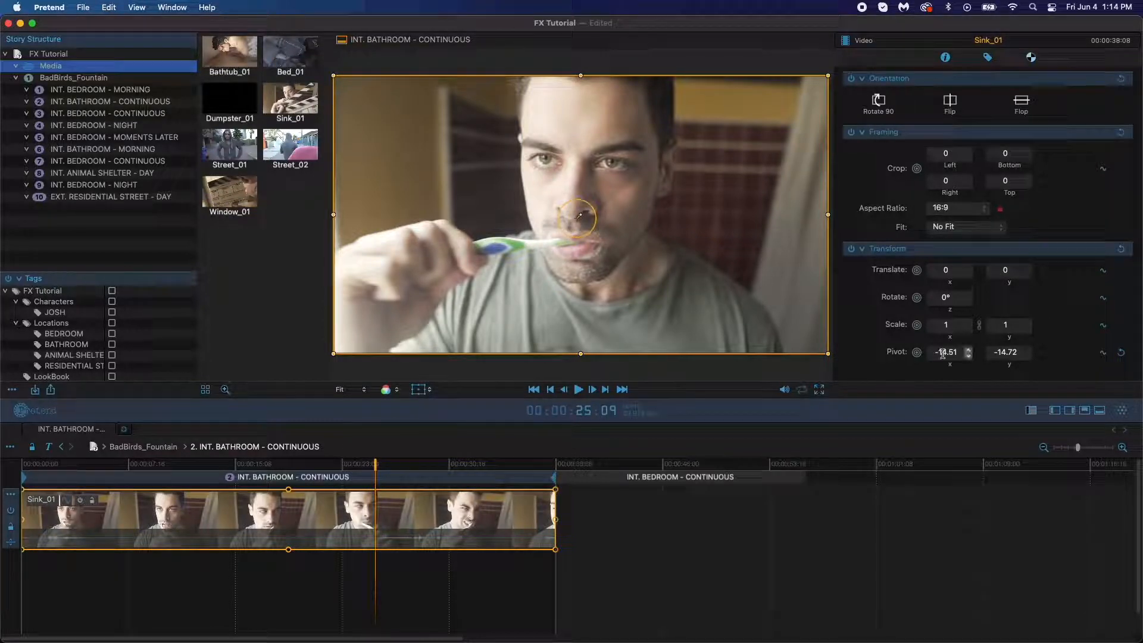
pyautogui.moveTo(950, 363); pyautogui.dragTo(773, 359)
# Try shrinking the clip with its viewer handles to a scale of about 0.775 by 0.768, and reset the transform
pyautogui.moveTo(581, 355)
pyautogui.mouseDown()
pyautogui.moveTo(580, 311)
pyautogui.moveTo(580, 345)
pyautogui.mouseUp()
pyautogui.moveTo(329, 343); pyautogui.dragTo(334, 344)
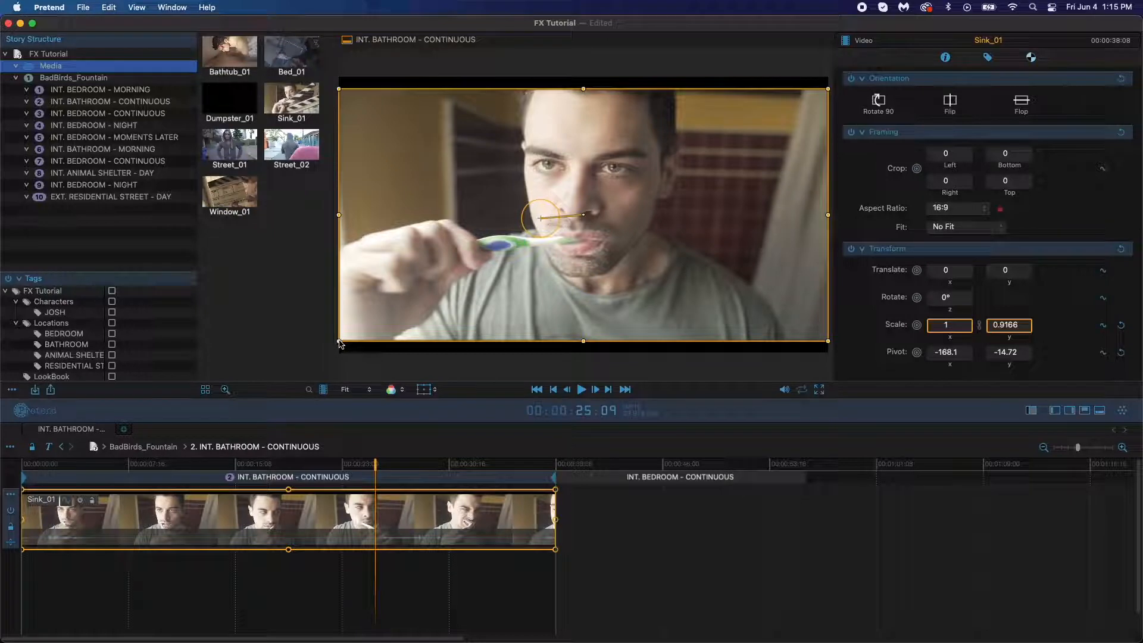
pyautogui.moveTo(344, 345); pyautogui.dragTo(385, 329)
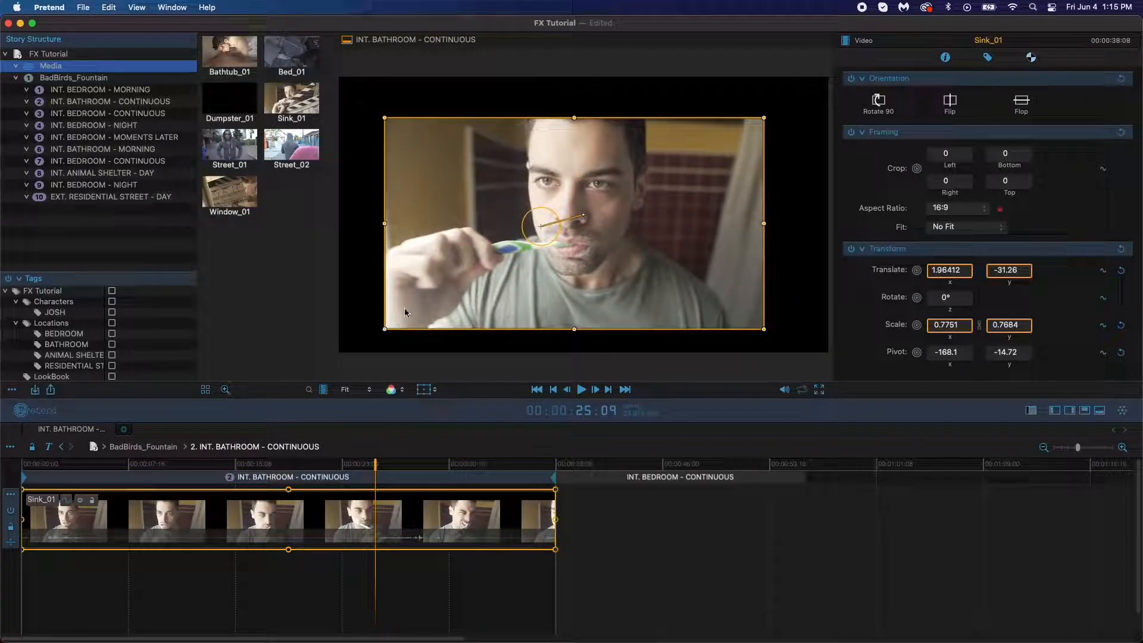
pyautogui.click(1120, 250)
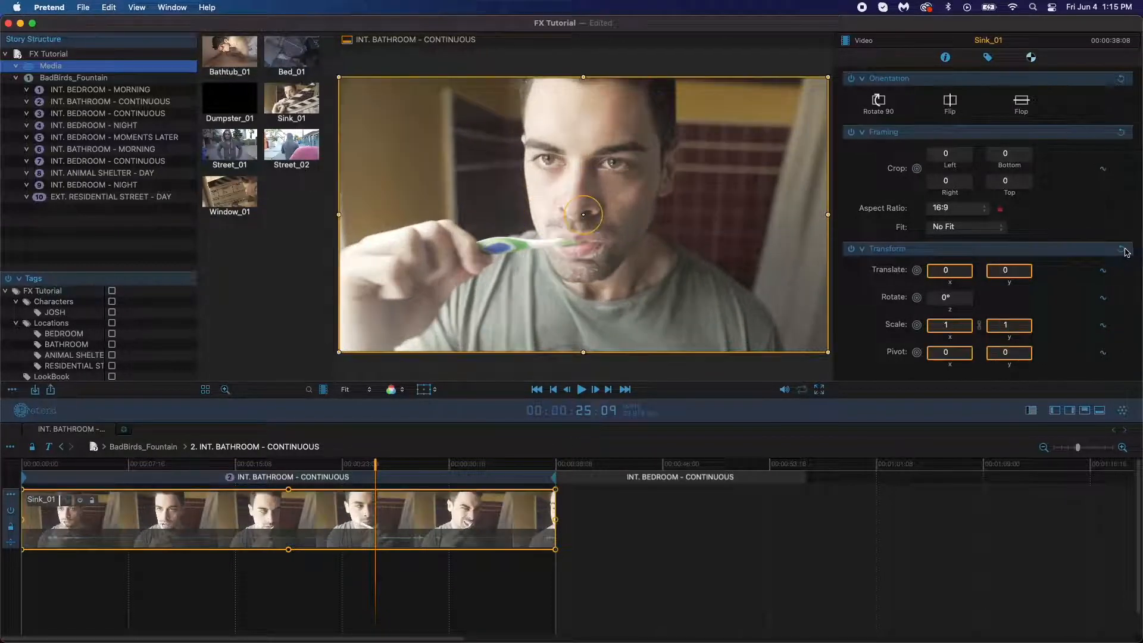